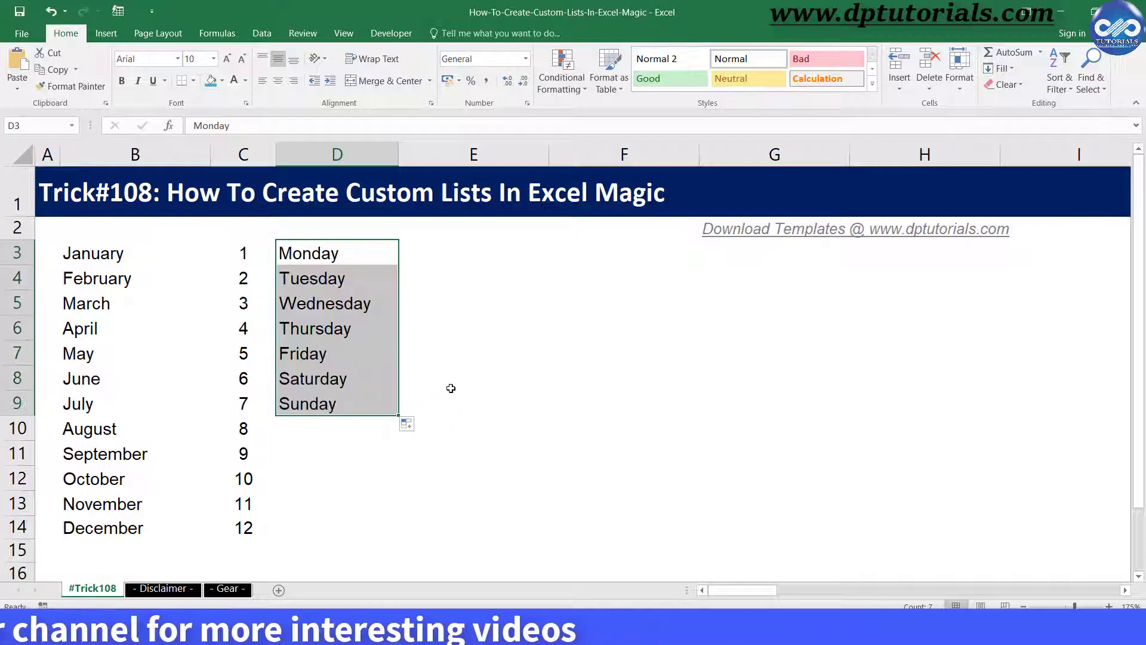
Select the sample weekday, month and number lists, then clear the selection
{"action": "left_click_drag", "start_coordinate": [351, 253], "coordinate": [345, 402]}
{"action": "left_click", "coordinate": [468, 382]}
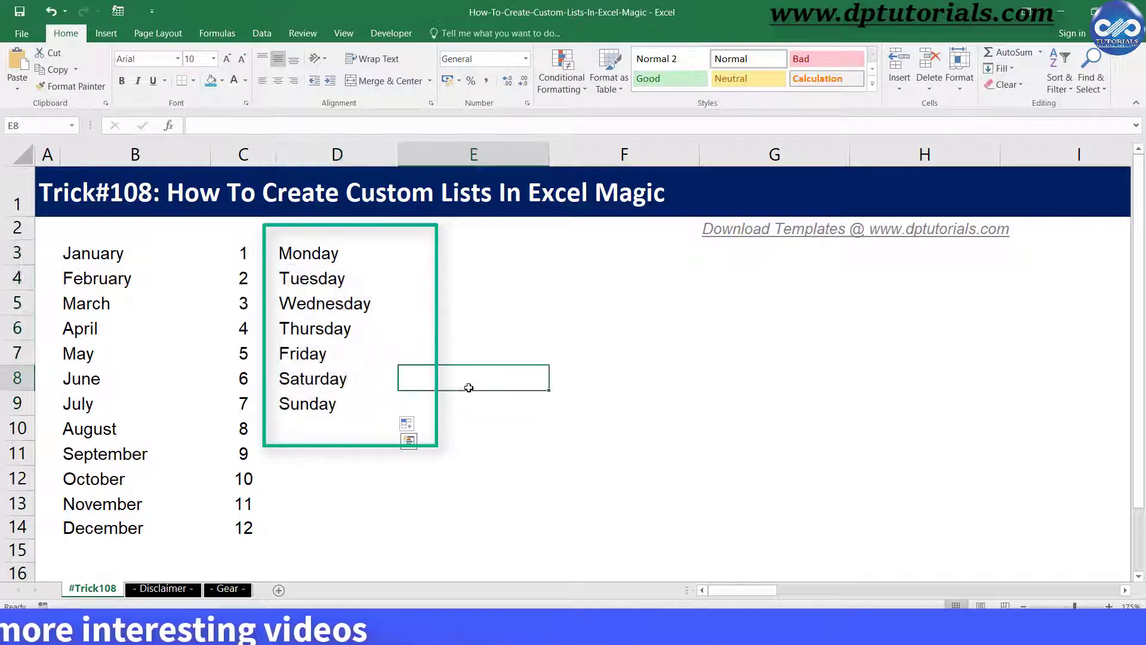
{"action": "left_click_drag", "start_coordinate": [180, 260], "coordinate": [337, 404]}
{"action": "left_click", "coordinate": [471, 352]}
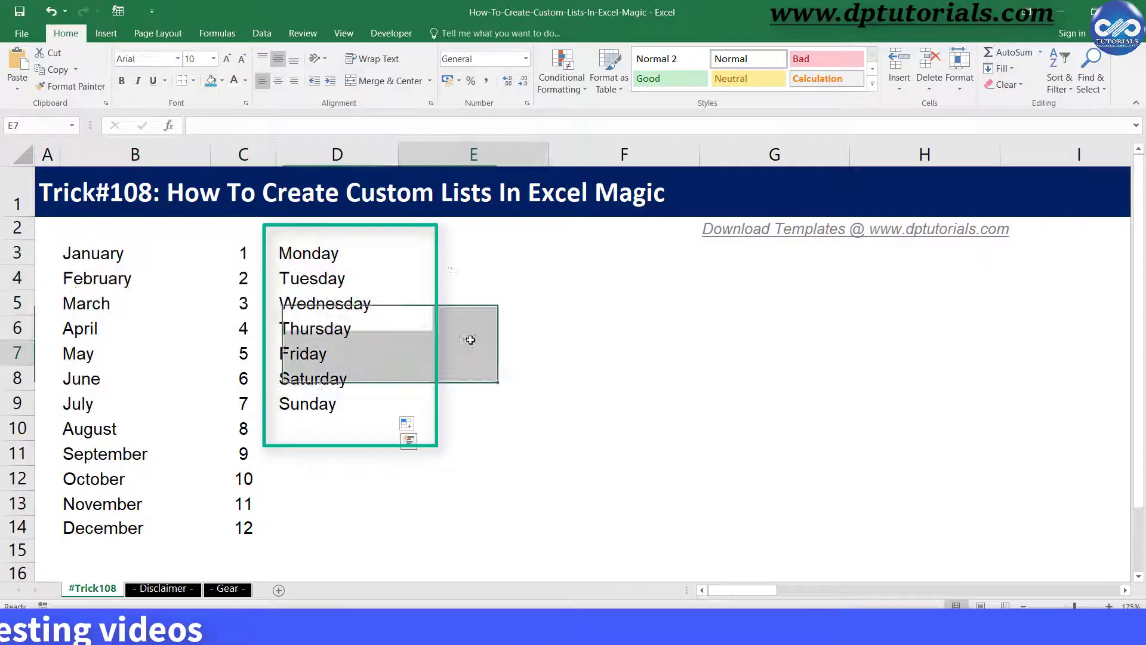
Type 'Dur' in E3, drag its fill handle down to E10, then select E3:E10
{"action": "type", "text": "Durga"}
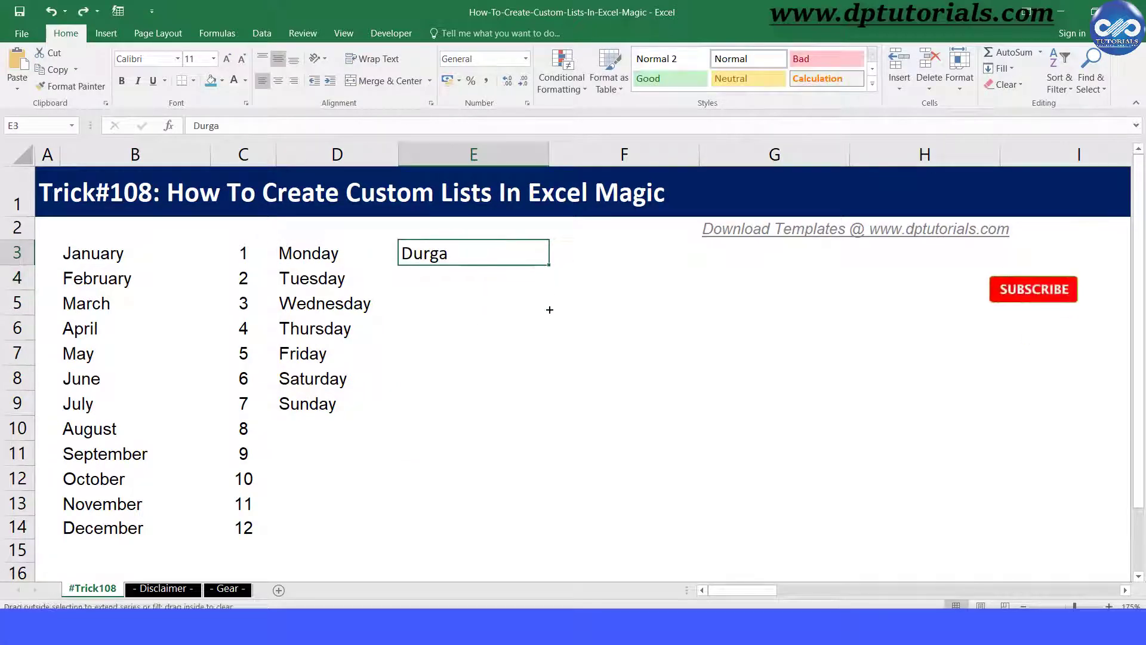
{"action": "left_click_drag", "start_coordinate": [549, 446], "coordinate": [550, 445]}
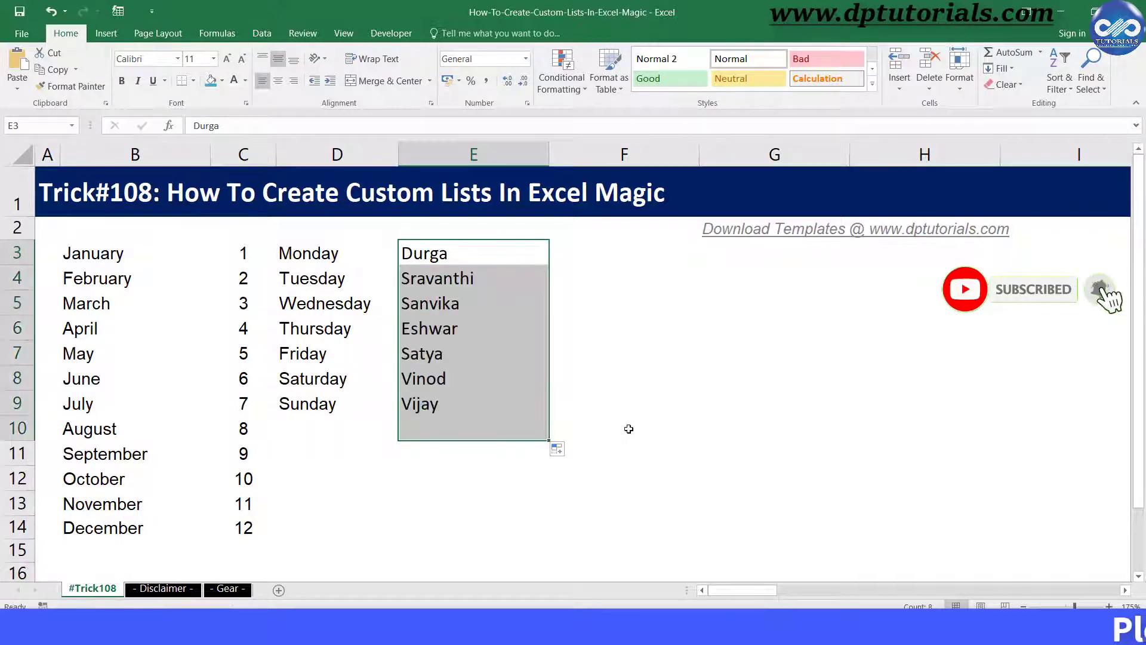
{"action": "left_click", "coordinate": [645, 367]}
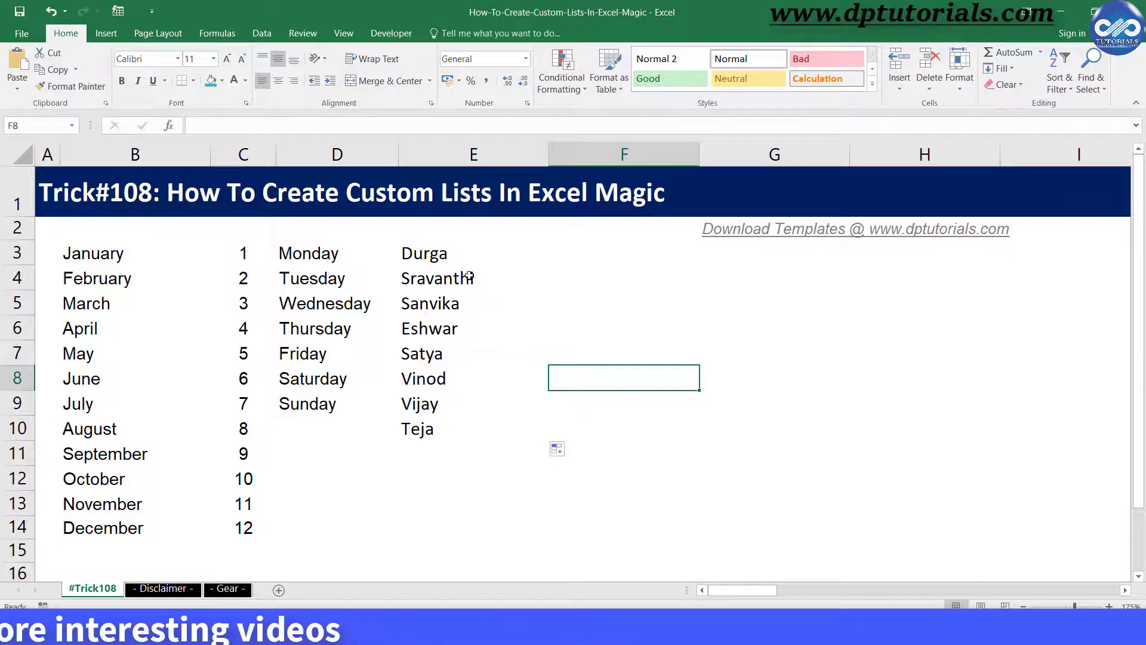
{"action": "left_click_drag", "start_coordinate": [449, 249], "coordinate": [461, 446]}
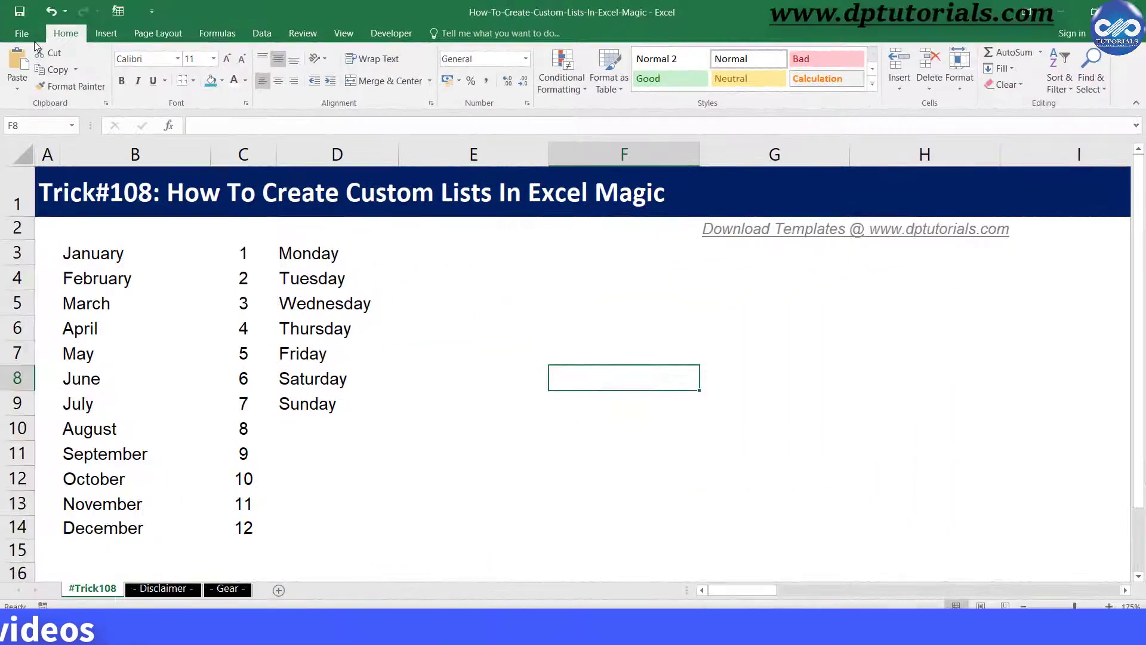
Reach Edit Custom Lists via File > Options > Advanced, under the General section
{"action": "left_click", "coordinate": [22, 33]}
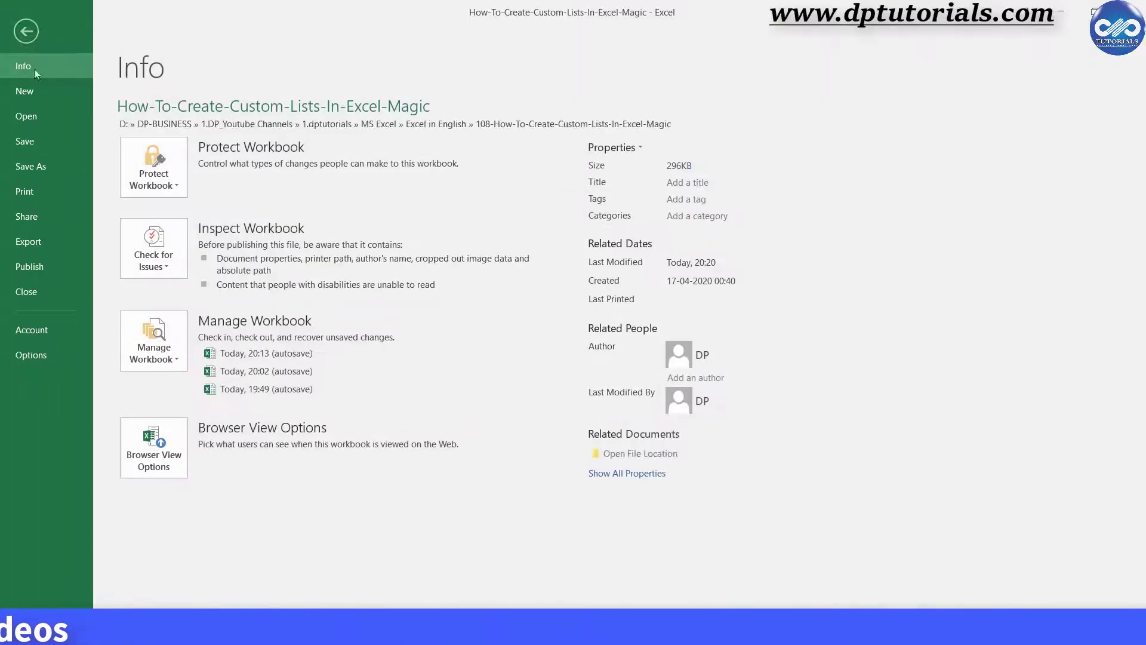
{"action": "left_click", "coordinate": [63, 354]}
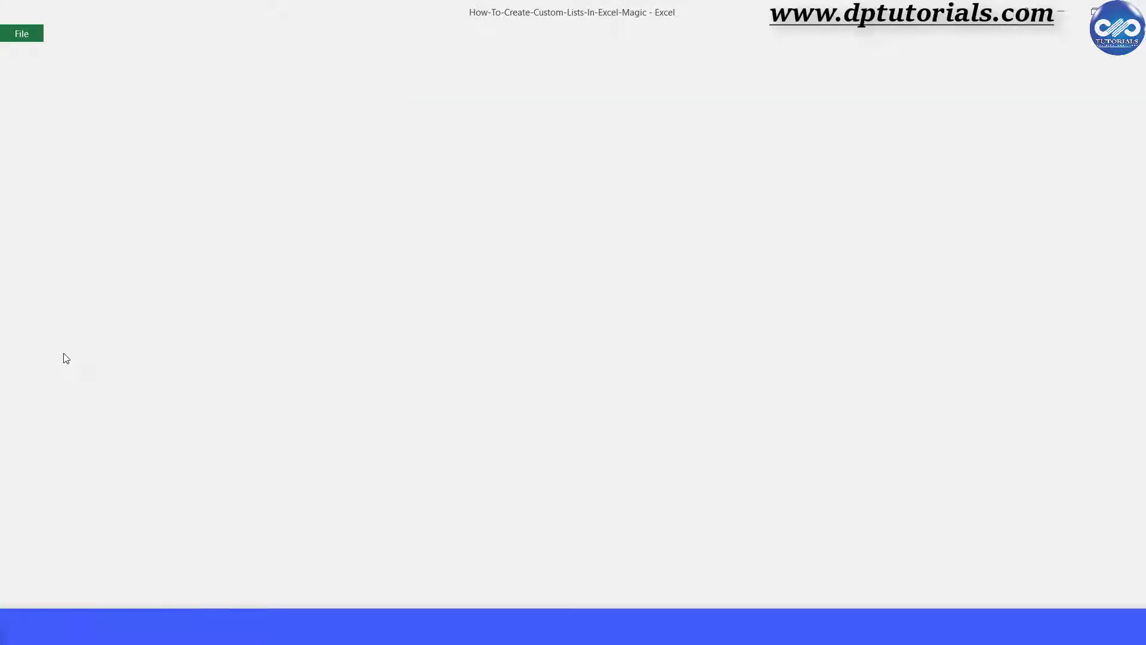
{"action": "left_click", "coordinate": [167, 176]}
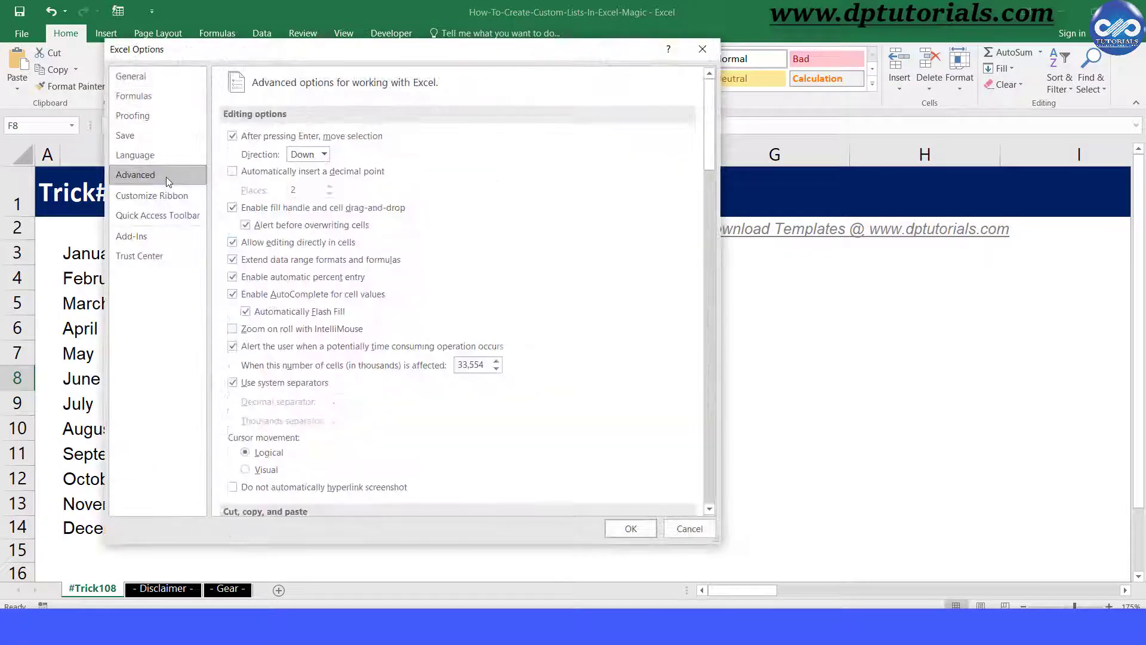
{"action": "left_click_drag", "start_coordinate": [711, 146], "coordinate": [706, 451]}
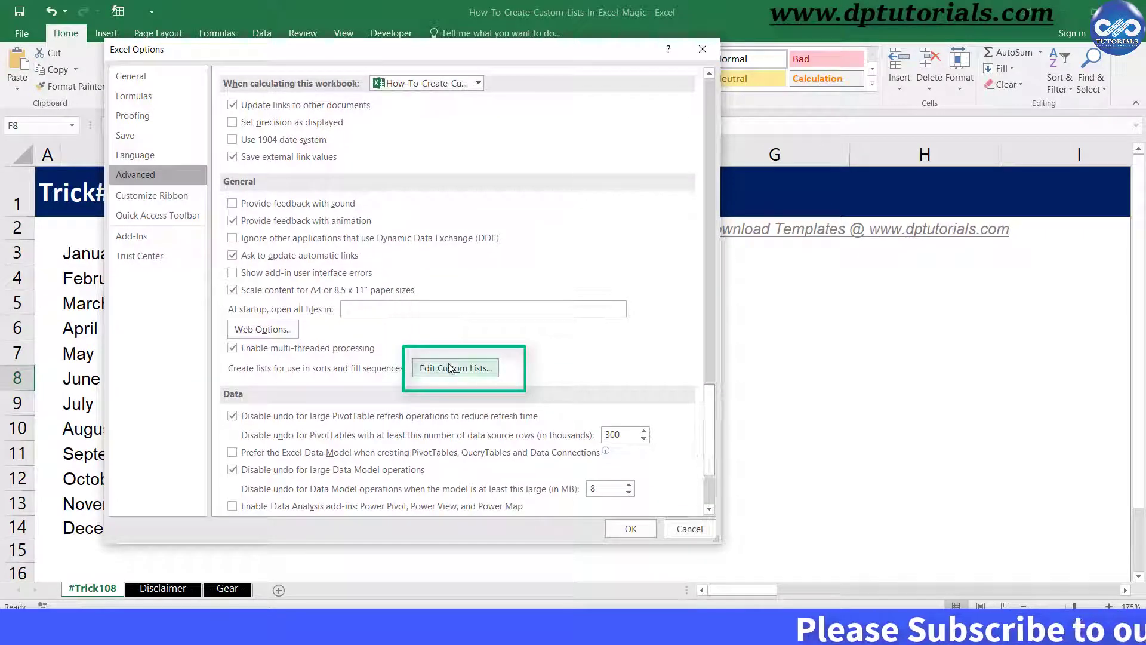
{"action": "left_click", "coordinate": [472, 368]}
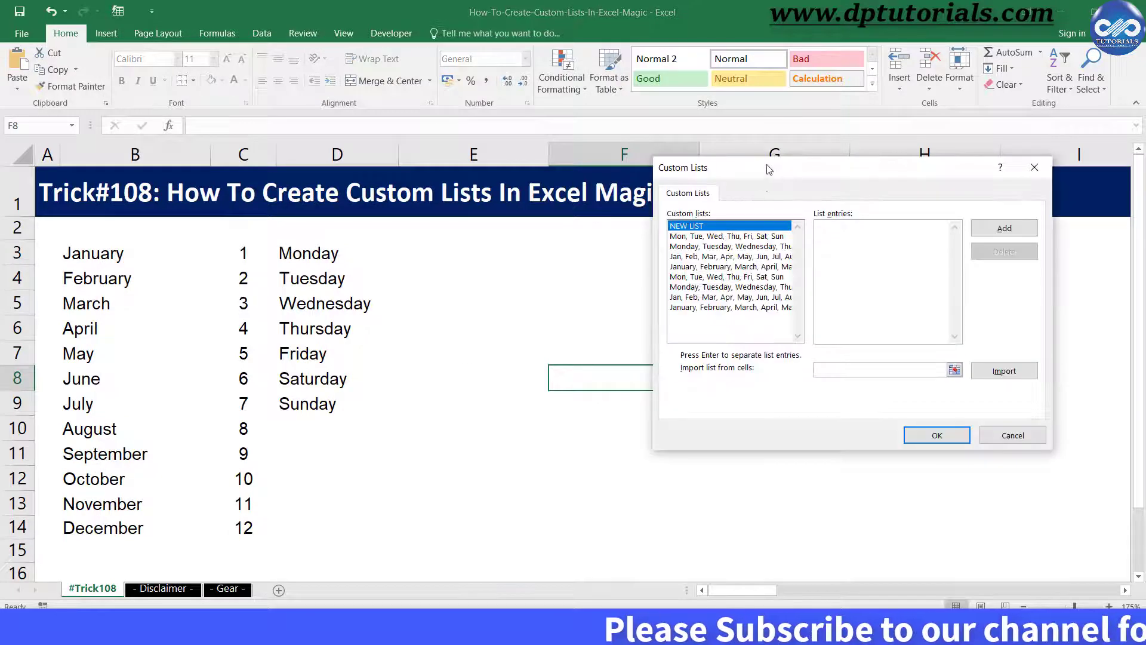
{"action": "left_click_drag", "start_coordinate": [578, 197], "coordinate": [544, 227]}
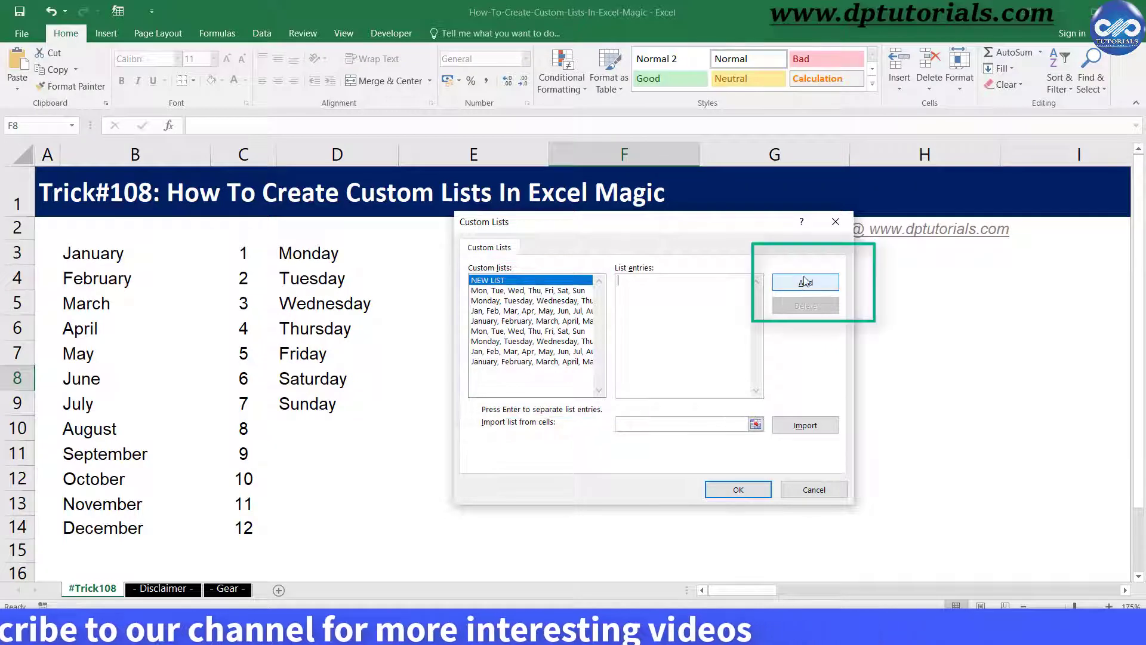
{"action": "left_click", "coordinate": [655, 335]}
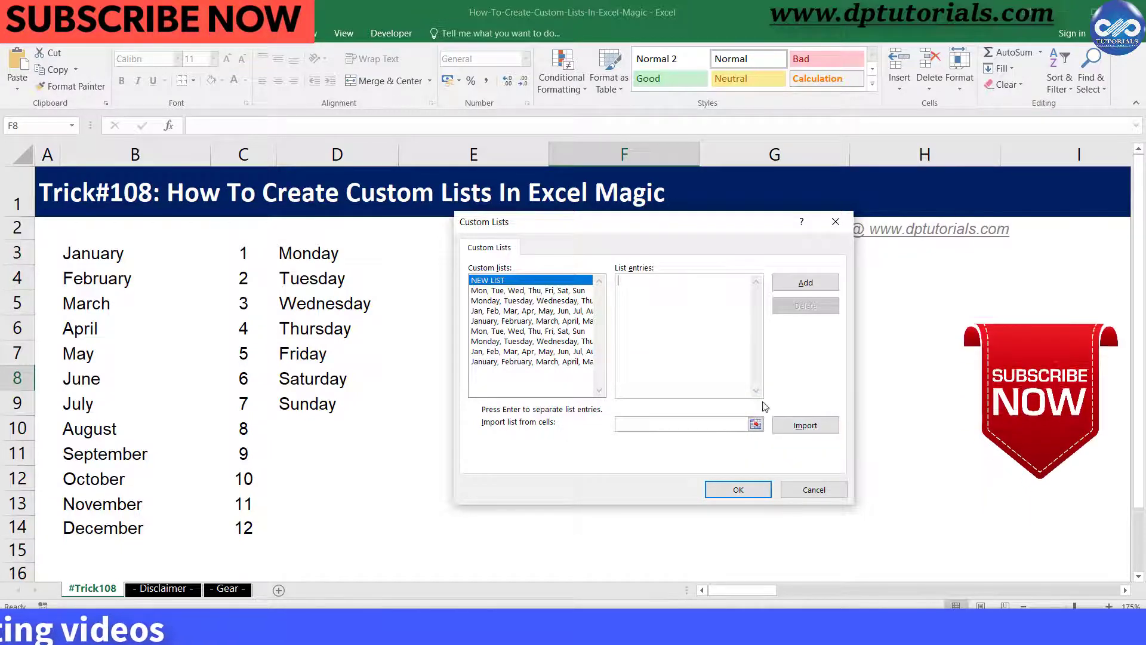
{"action": "left_click", "coordinate": [529, 330]}
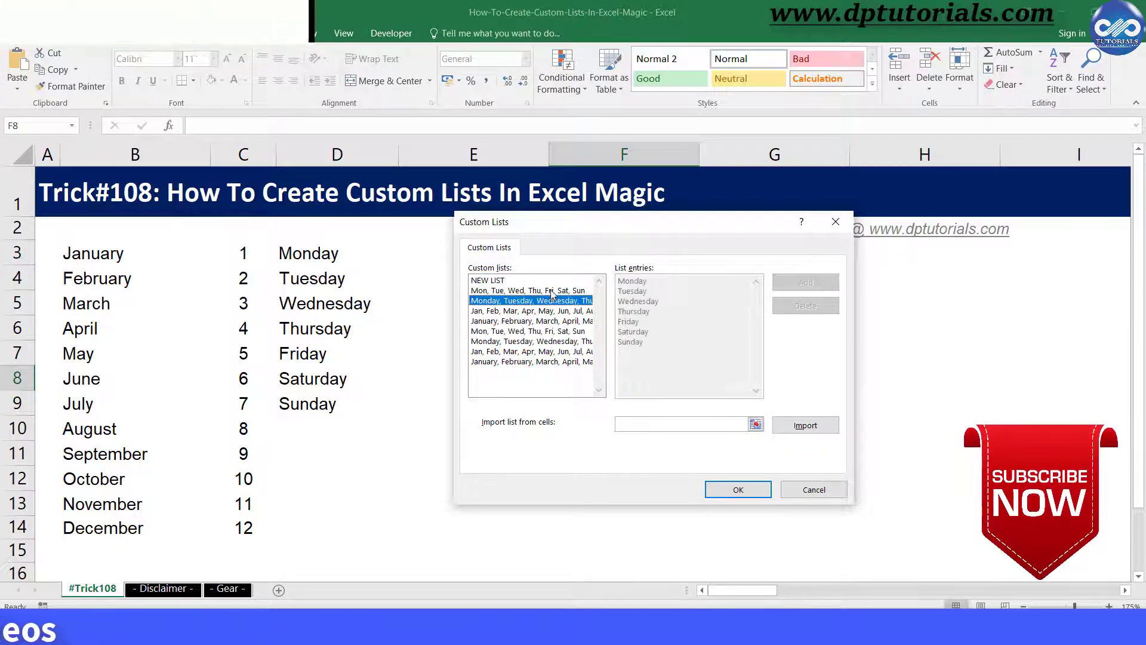
{"action": "left_click", "coordinate": [523, 289]}
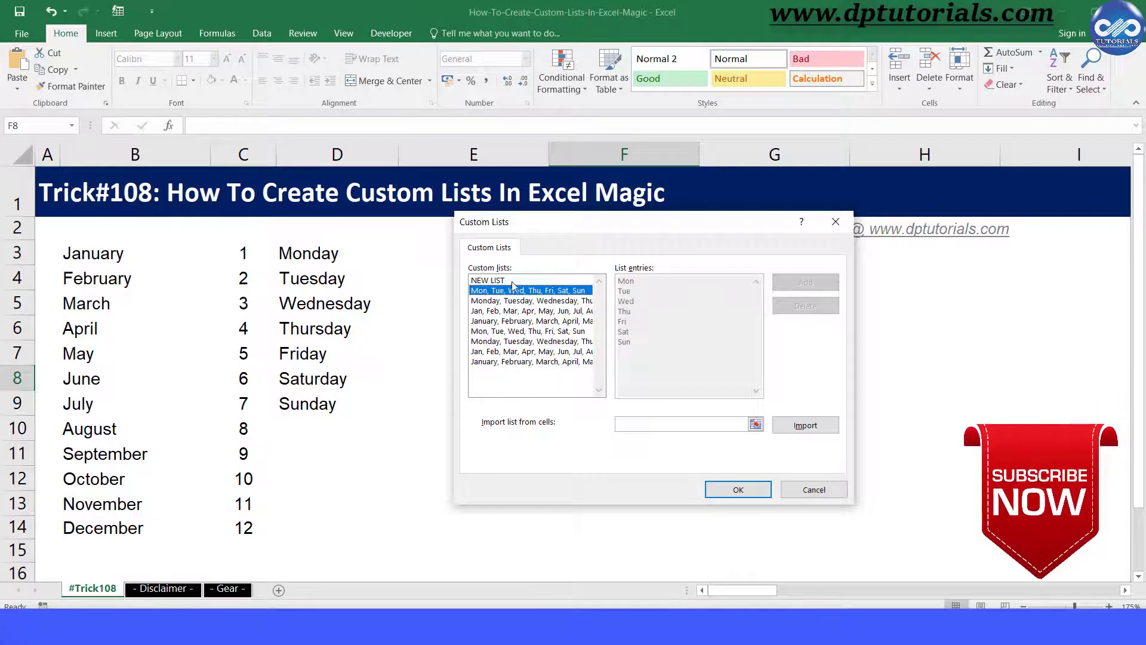
{"action": "left_click", "coordinate": [488, 280]}
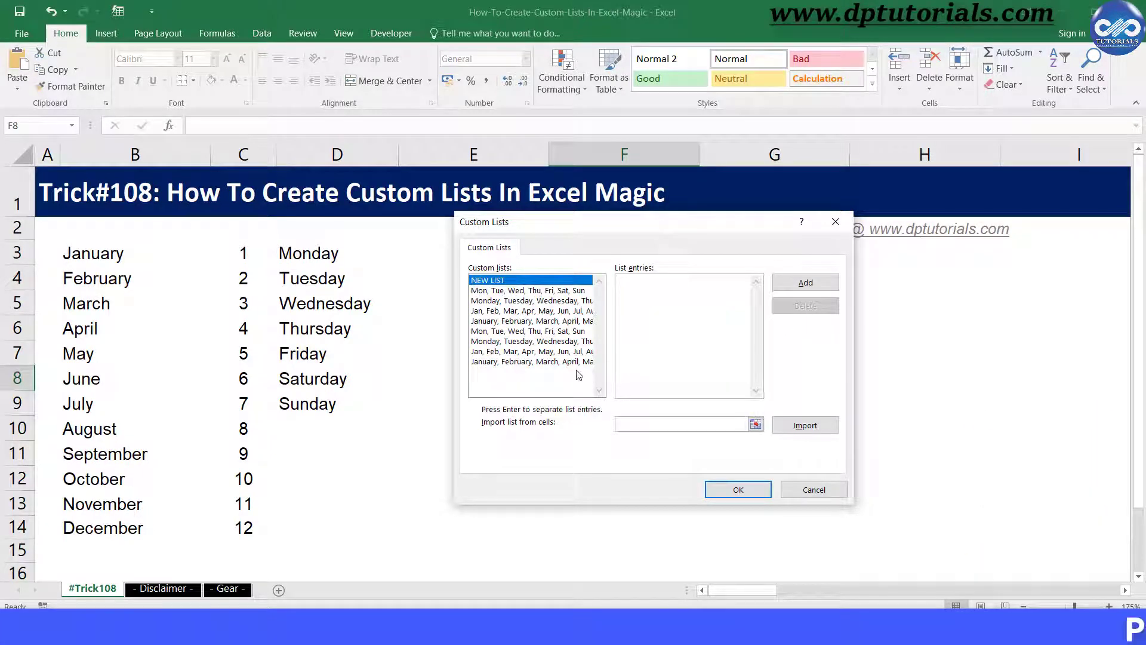
{"action": "left_click", "coordinate": [532, 361]}
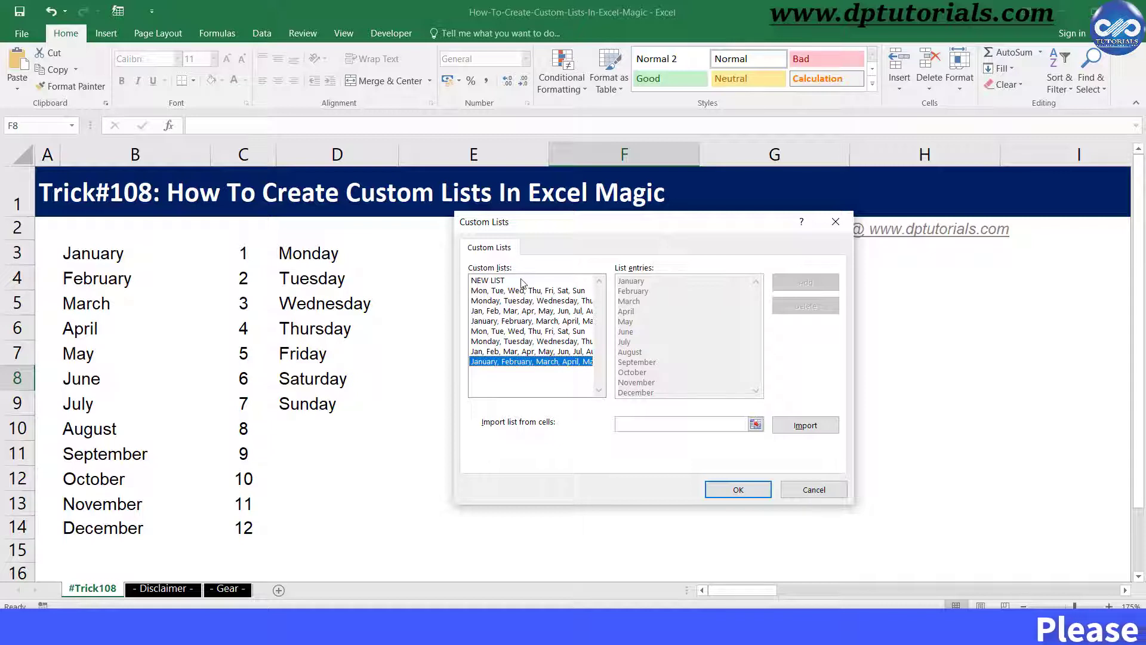
{"action": "left_click_drag", "start_coordinate": [535, 224], "coordinate": [649, 257]}
{"action": "left_click", "coordinate": [637, 315]}
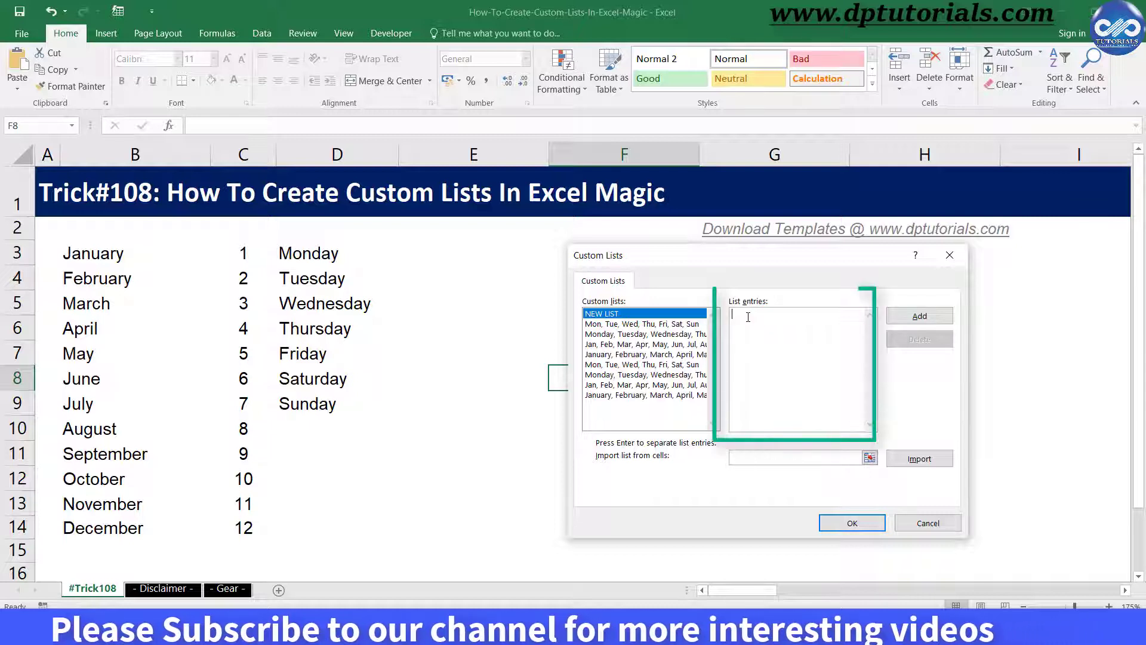
Enter the eight names, starting with Durga, and add them as a new custom list
{"action": "type", "text": "Durga"}
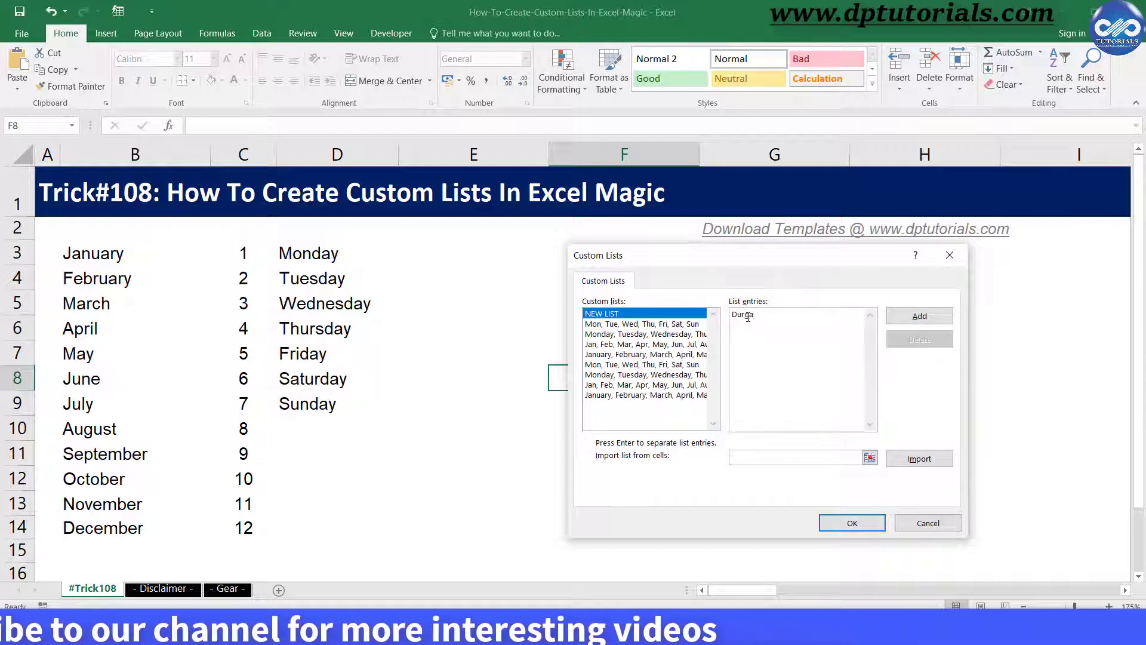
{"action": "key", "text": "Return"}
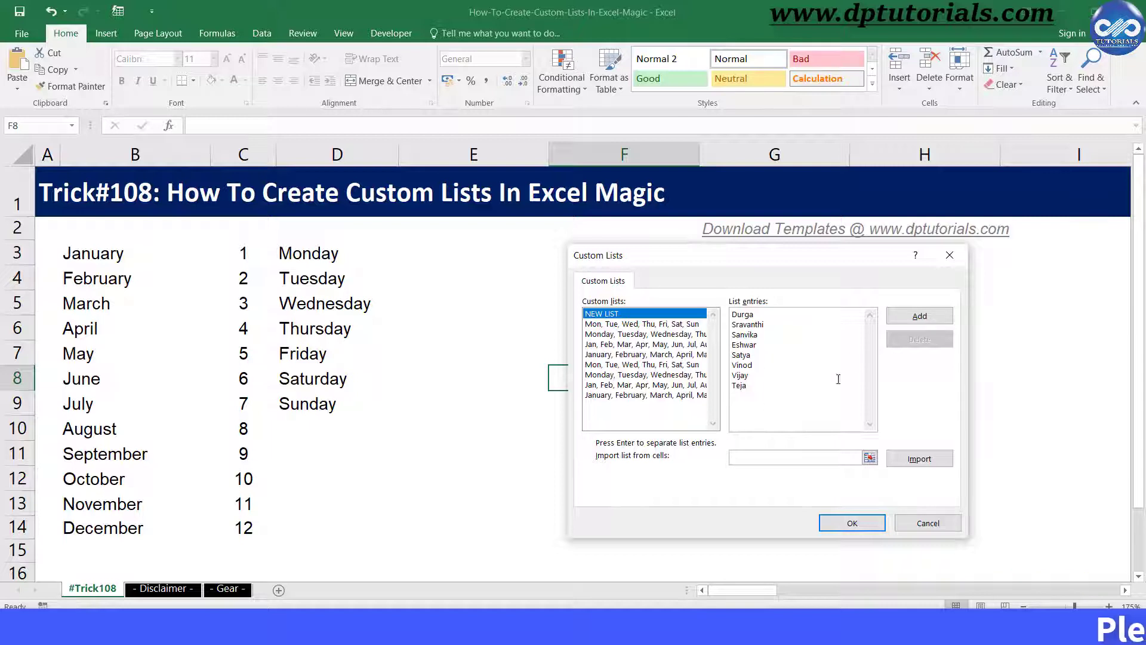
{"action": "left_click", "coordinate": [941, 319]}
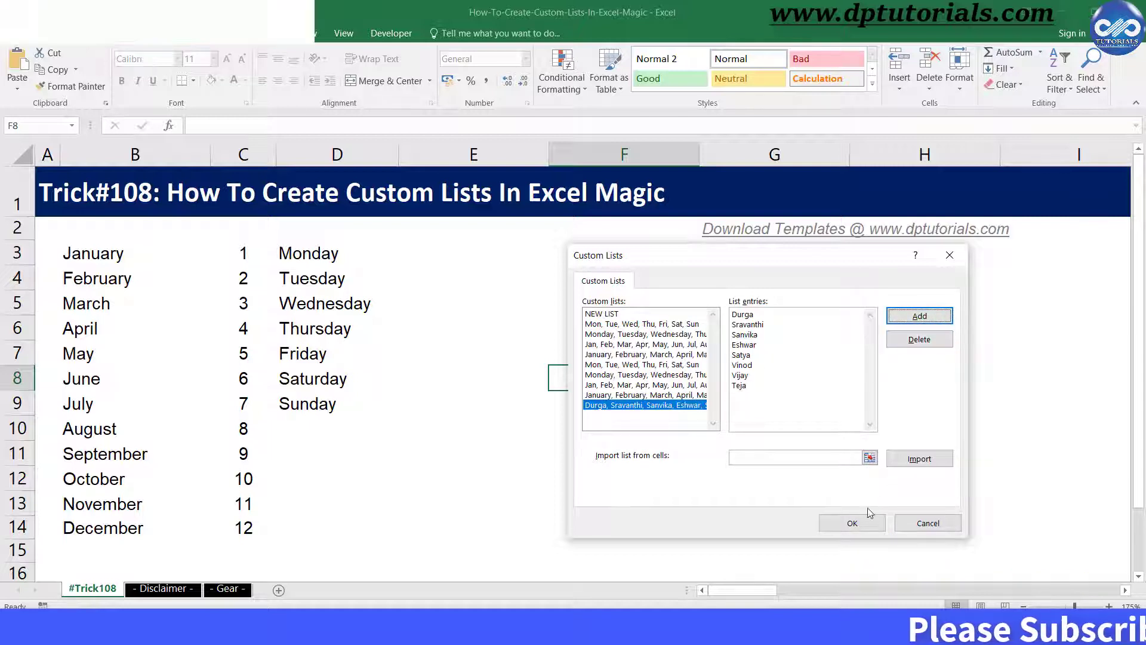
Close both dialogs, enter Durga in E3 and autofill the names down to E10
{"action": "left_click", "coordinate": [868, 524]}
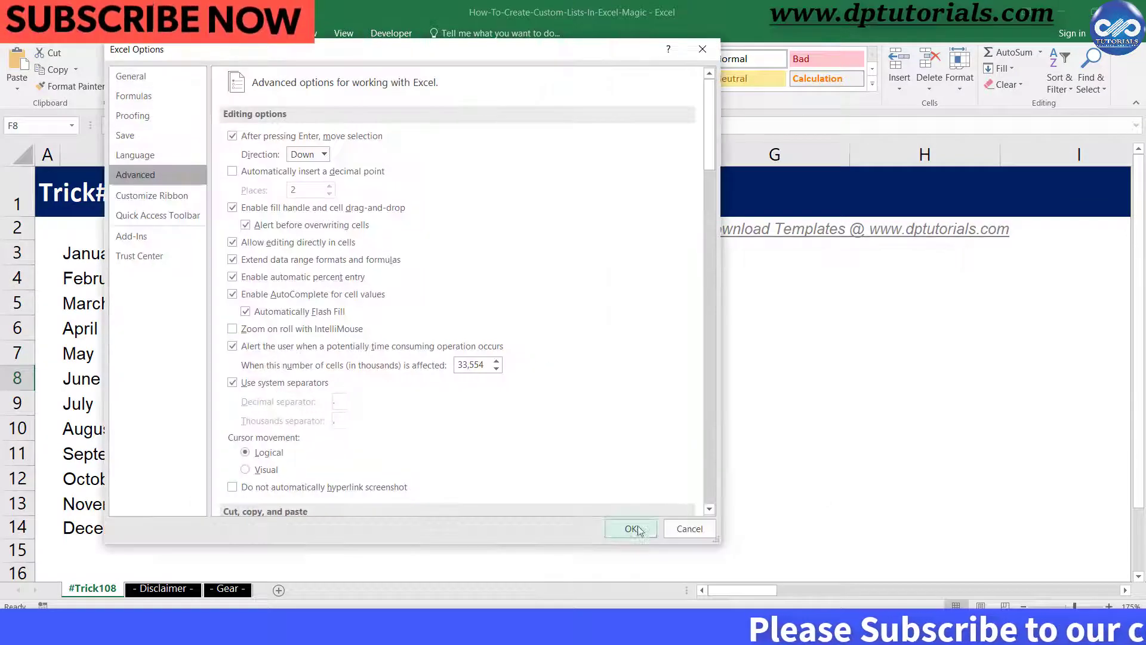
{"action": "left_click", "coordinate": [633, 529]}
{"action": "left_click", "coordinate": [506, 297]}
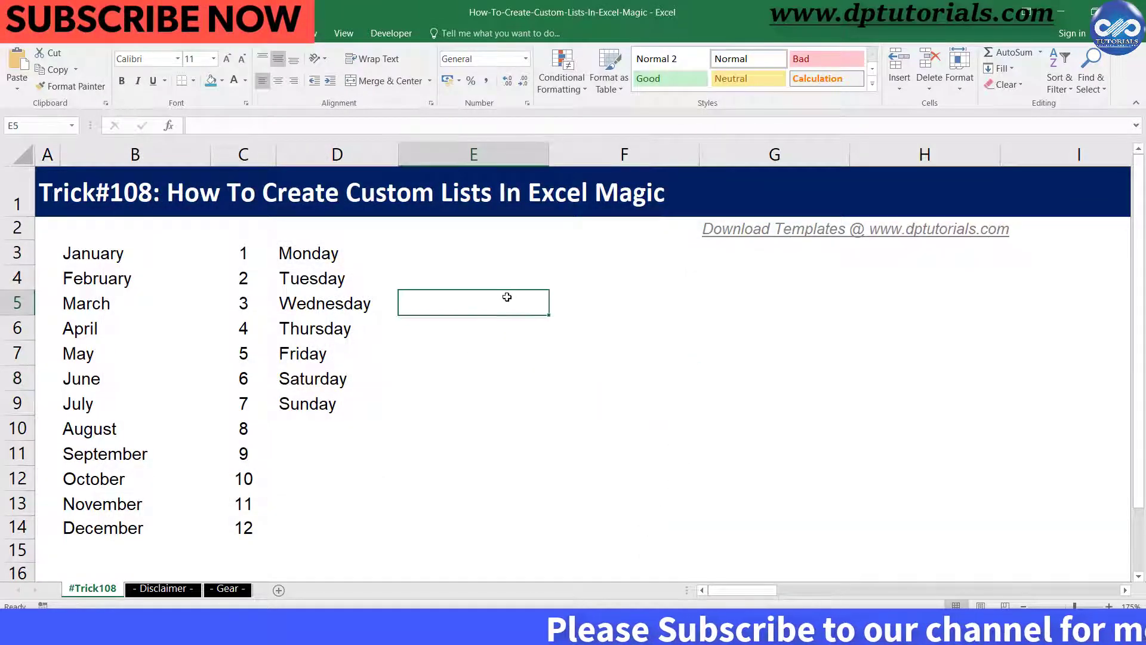
{"action": "left_click", "coordinate": [498, 262]}
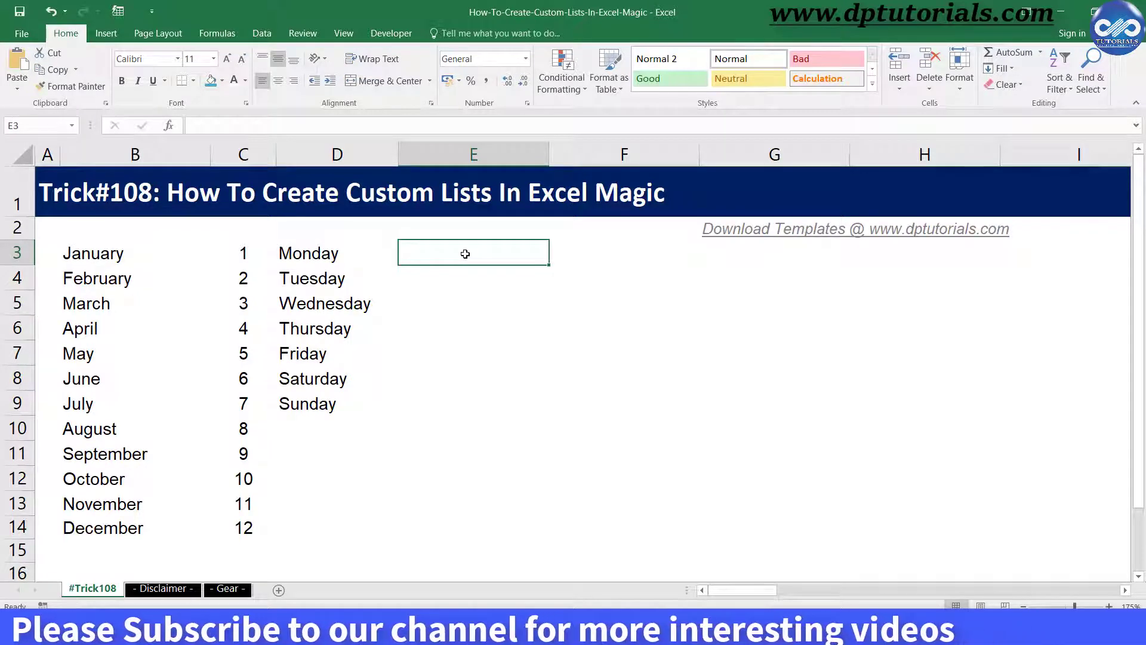
{"action": "type", "text": "Durga"}
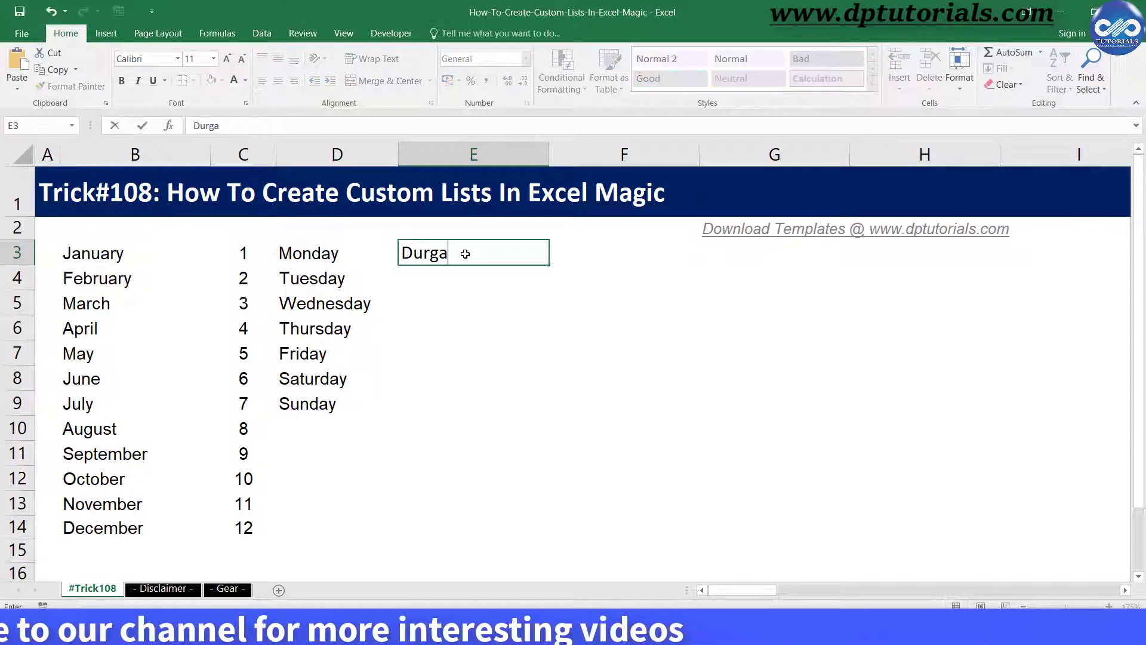
{"action": "key", "text": "Return"}
{"action": "left_click", "coordinate": [499, 252]}
{"action": "left_click_drag", "start_coordinate": [548, 265], "coordinate": [536, 448]}
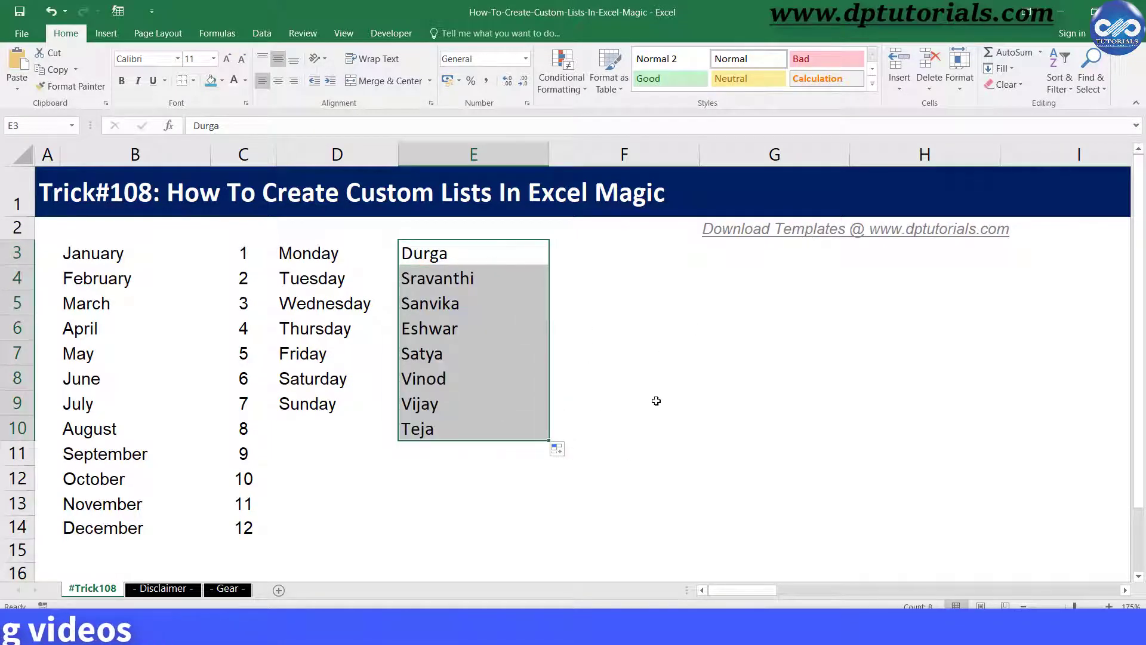
{"action": "left_click", "coordinate": [559, 405]}
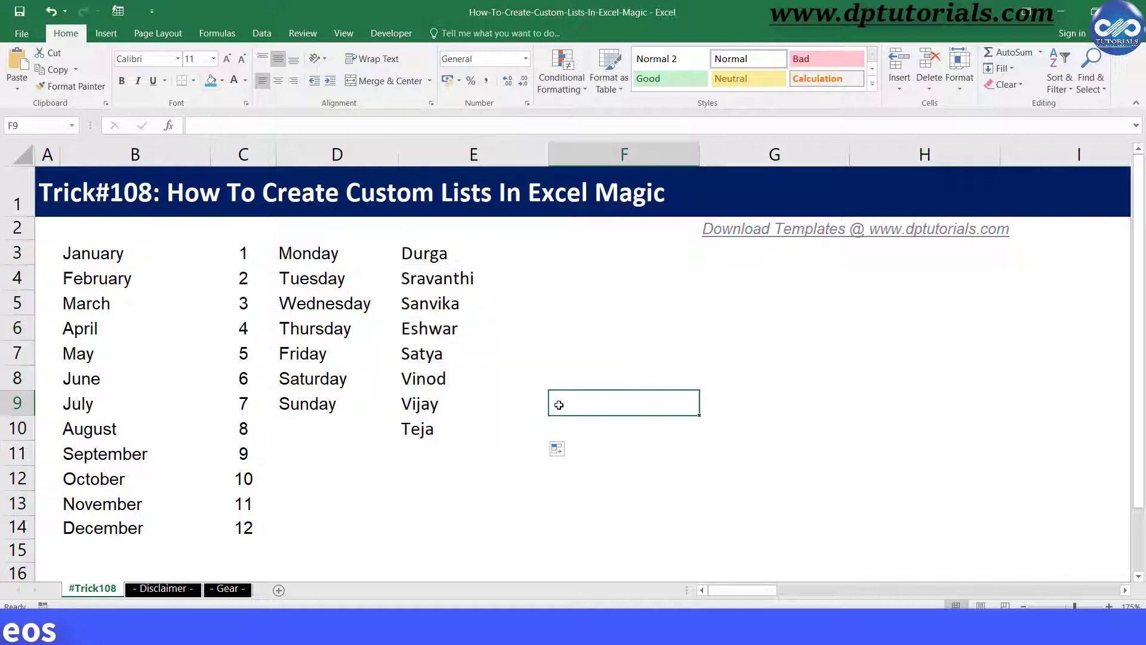
Extend the list from Teja in E10 down to E18 so Durga onward repeats
{"action": "left_click", "coordinate": [519, 430]}
{"action": "left_click_drag", "start_coordinate": [562, 573], "coordinate": [633, 418]}
{"action": "left_click", "coordinate": [642, 395]}
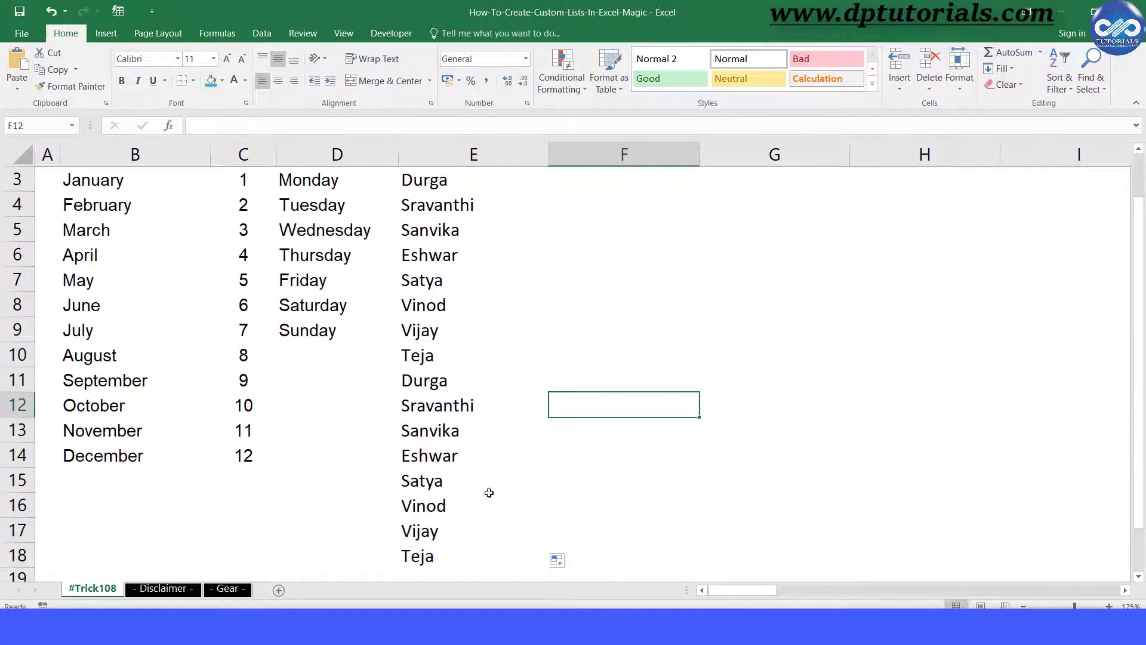
{"action": "left_click", "coordinate": [488, 381]}
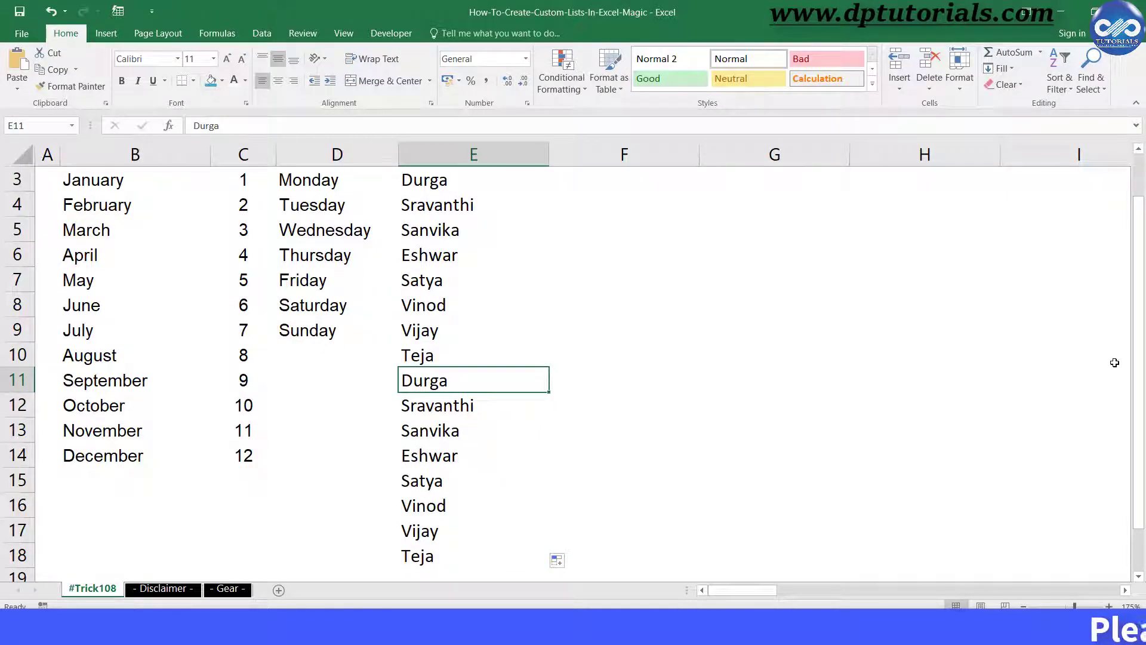
{"action": "scroll", "coordinate": [1137, 368], "scroll_direction": "up", "scroll_amount": 1}
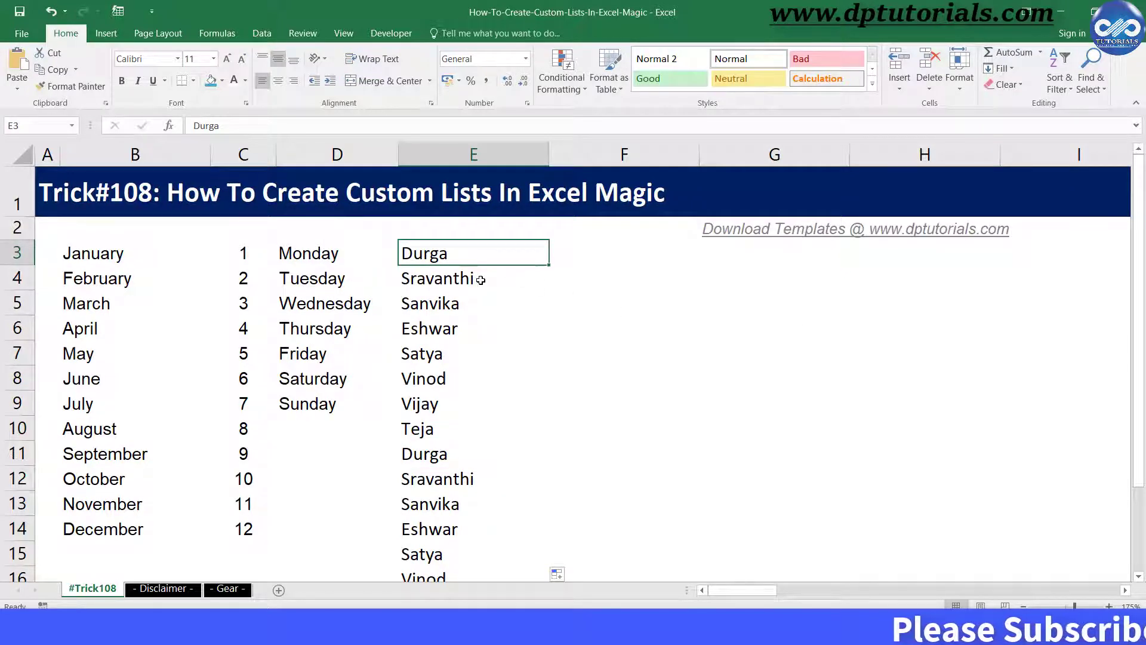
Apply a light tan fill to the eight names in E3:E10, then move to cell F3
{"action": "key", "text": "shift+Down"}
{"action": "key", "text": "shift+Down"}
{"action": "key", "text": "shift+Down"}
{"action": "key", "text": "shift+Down"}
{"action": "key", "text": "shift+Down"}
{"action": "key", "text": "shift+Down"}
{"action": "key", "text": "shift+Down"}
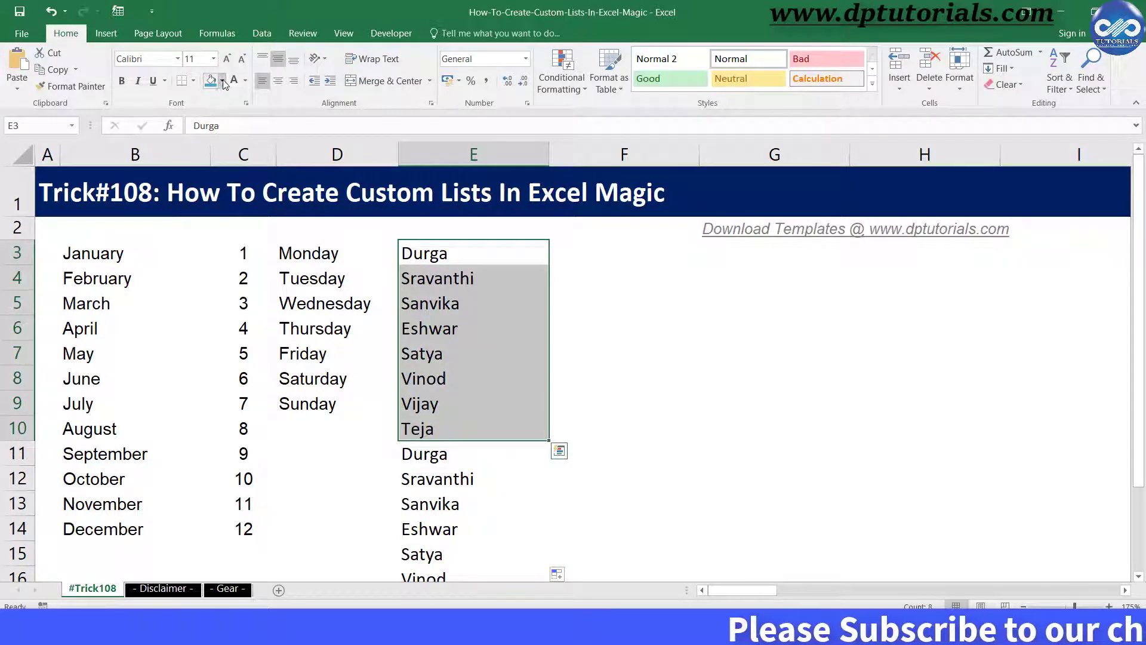
{"action": "left_click", "coordinate": [222, 80]}
{"action": "left_click", "coordinate": [292, 127]}
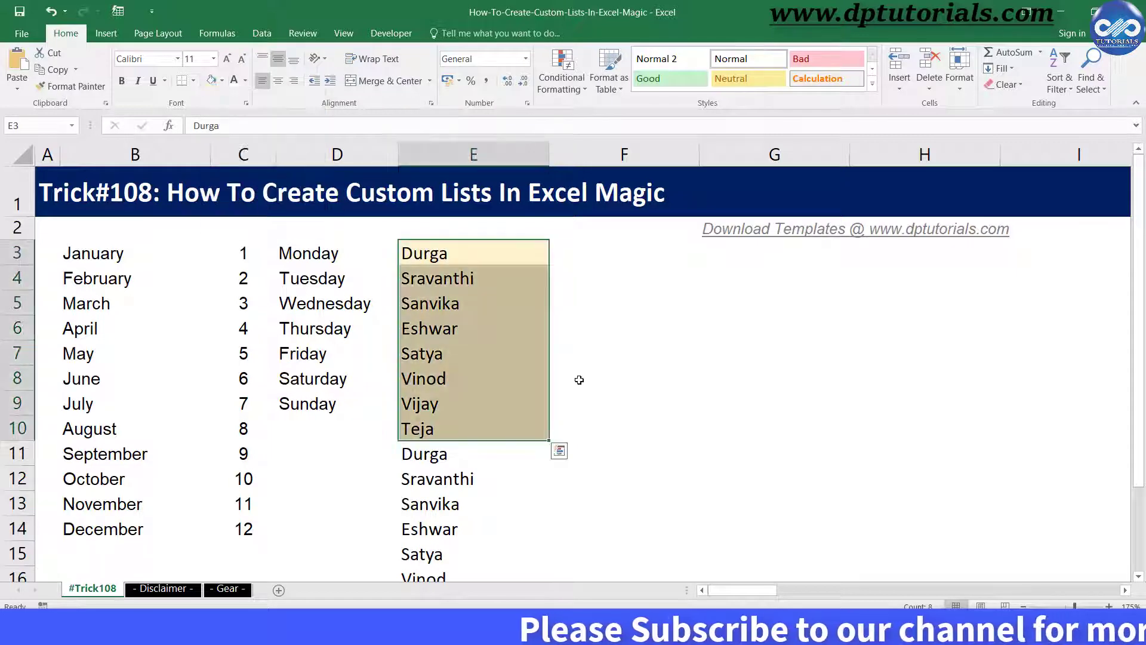
{"action": "left_click", "coordinate": [566, 380]}
{"action": "left_click", "coordinate": [609, 263]}
{"action": "left_click", "coordinate": [627, 338]}
{"action": "left_click", "coordinate": [621, 261]}
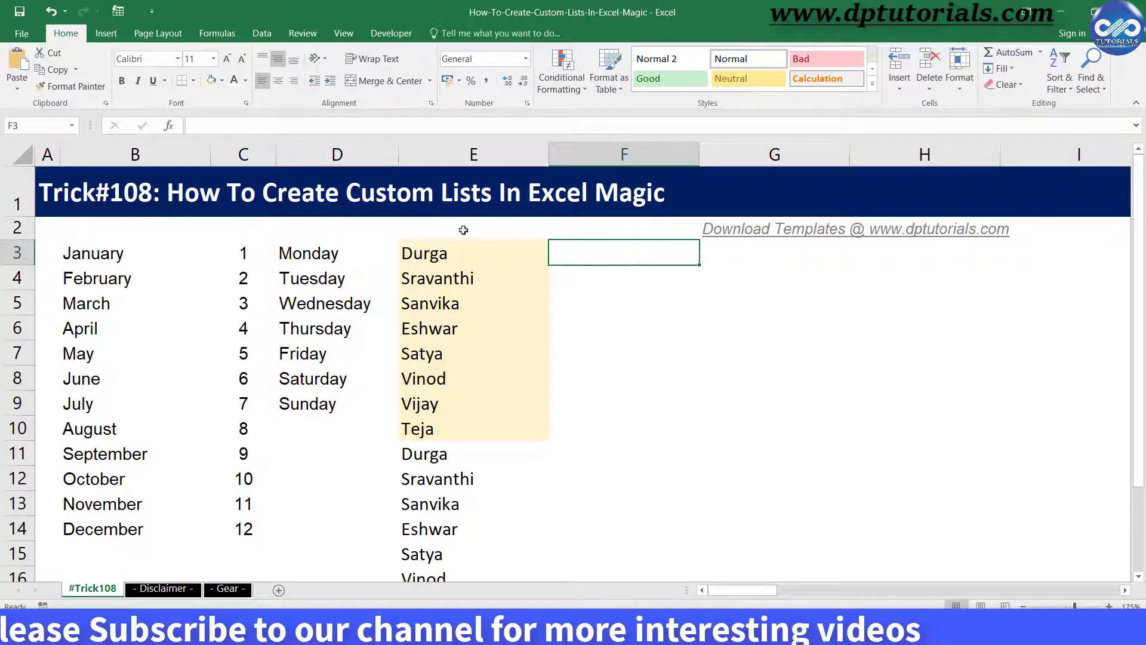
Enter the heading 'Cities' in cell F2
{"action": "left_click", "coordinate": [617, 400]}
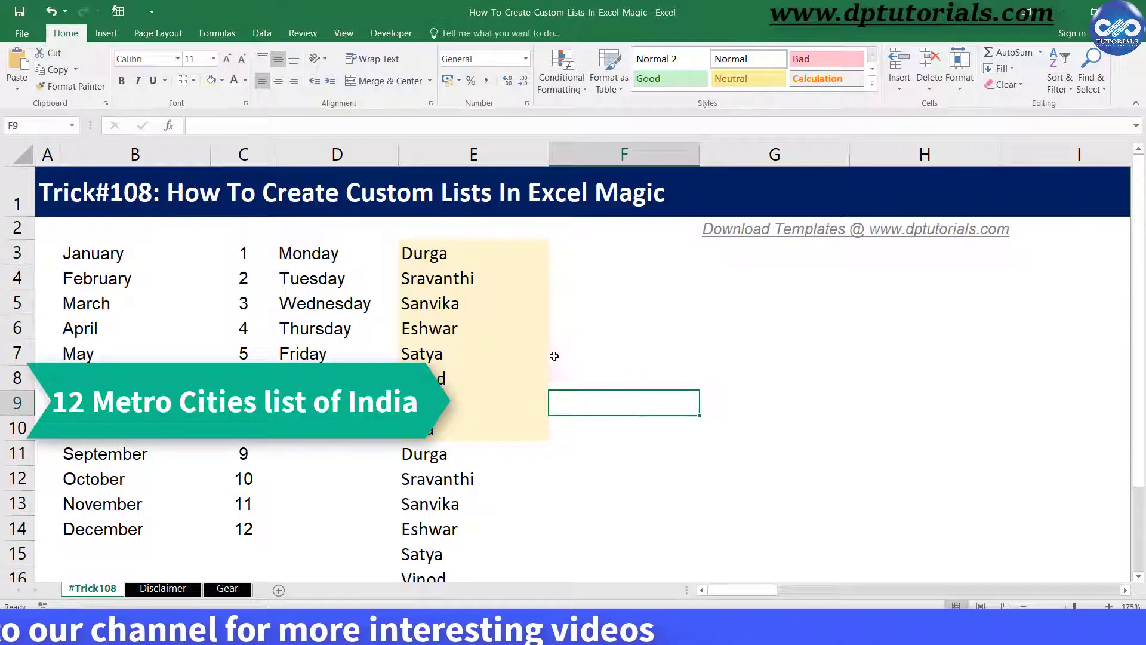
{"action": "left_click", "coordinate": [597, 251]}
{"action": "left_click", "coordinate": [598, 231]}
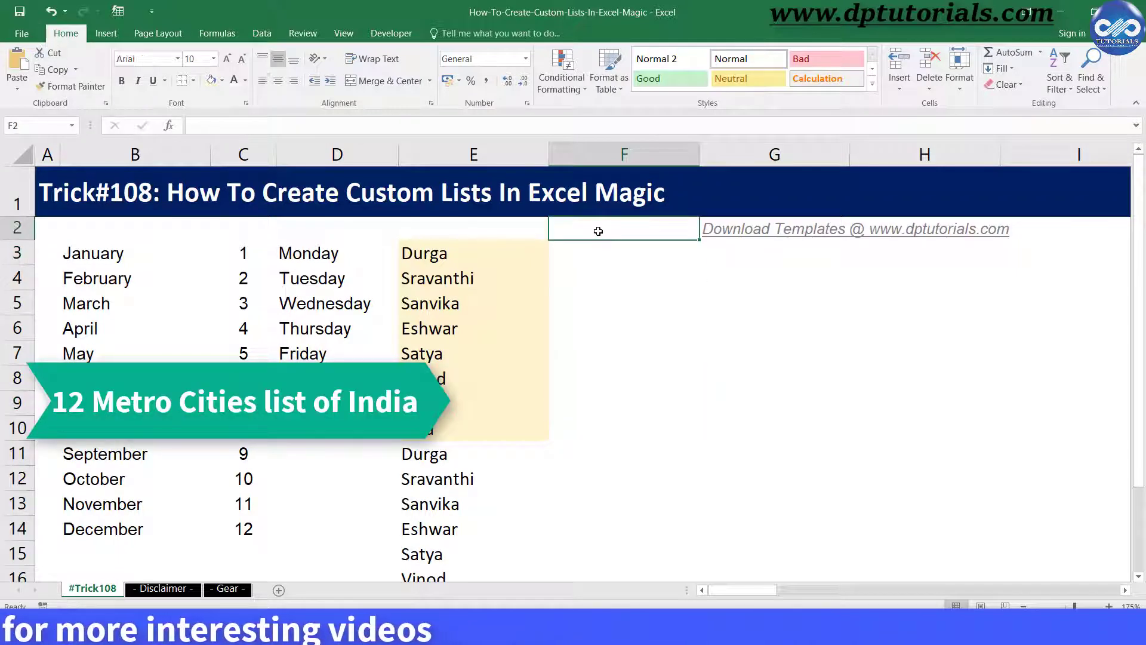
{"action": "type", "text": "Citi"}
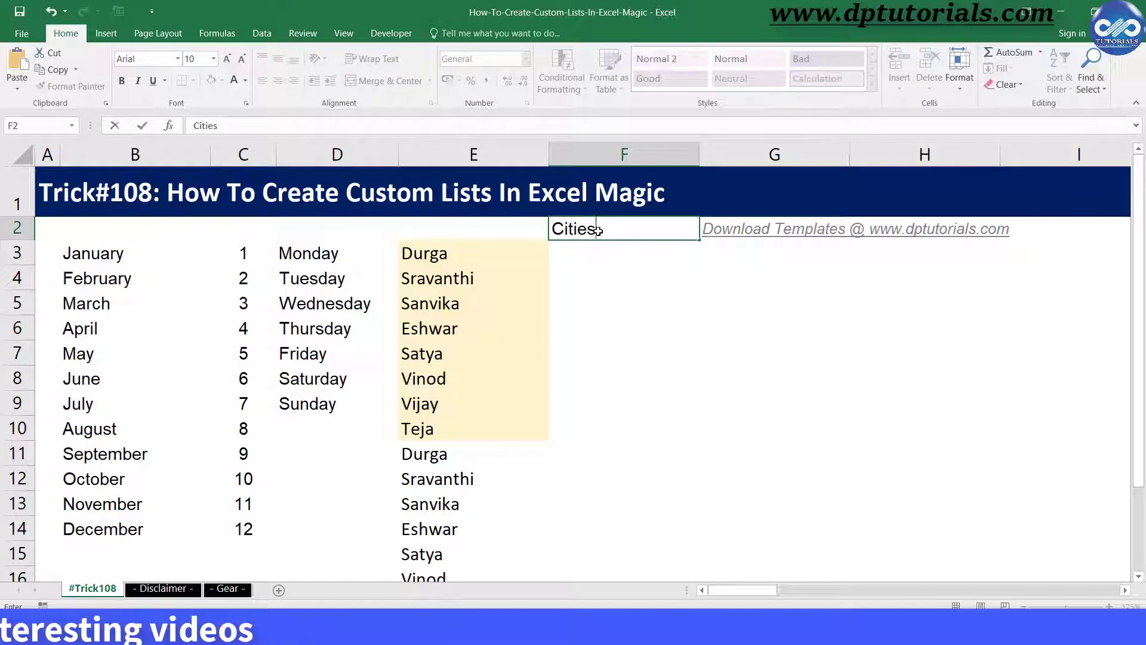
{"action": "type", "text": "es"}
{"action": "key", "text": "Return"}
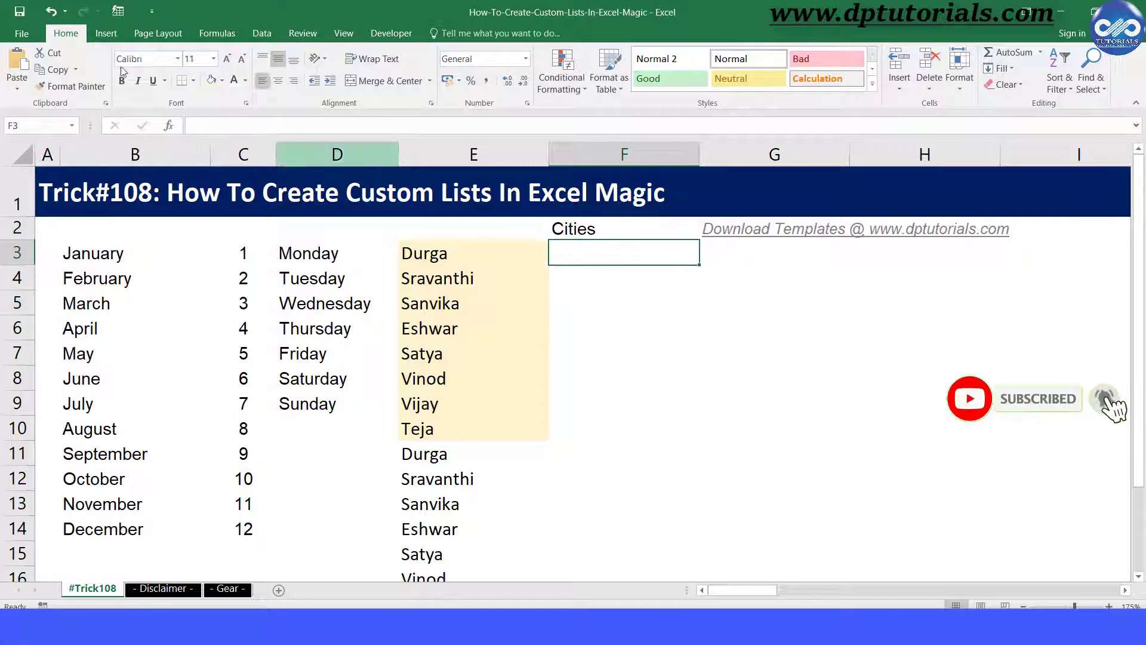
Reopen the Custom Lists dialog via File > Options > Advanced > Edit Custom Lists
{"action": "left_click", "coordinate": [21, 34]}
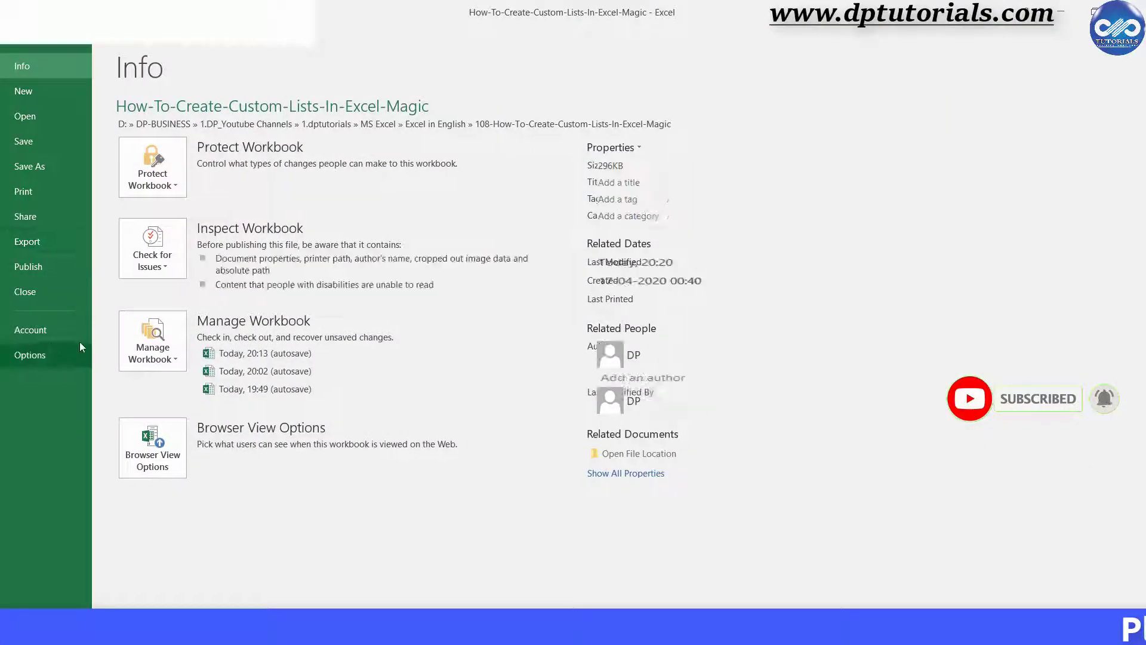
{"action": "left_click", "coordinate": [60, 351]}
{"action": "left_click", "coordinate": [151, 175]}
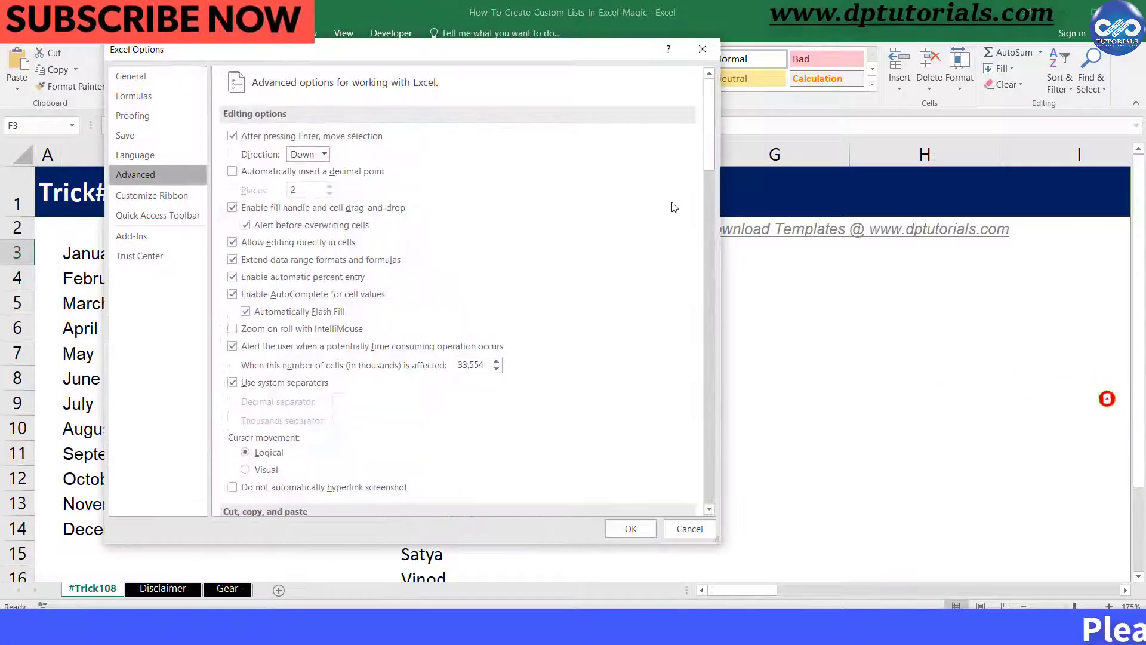
{"action": "scroll", "coordinate": [501, 309], "scroll_direction": "down", "scroll_amount": 20}
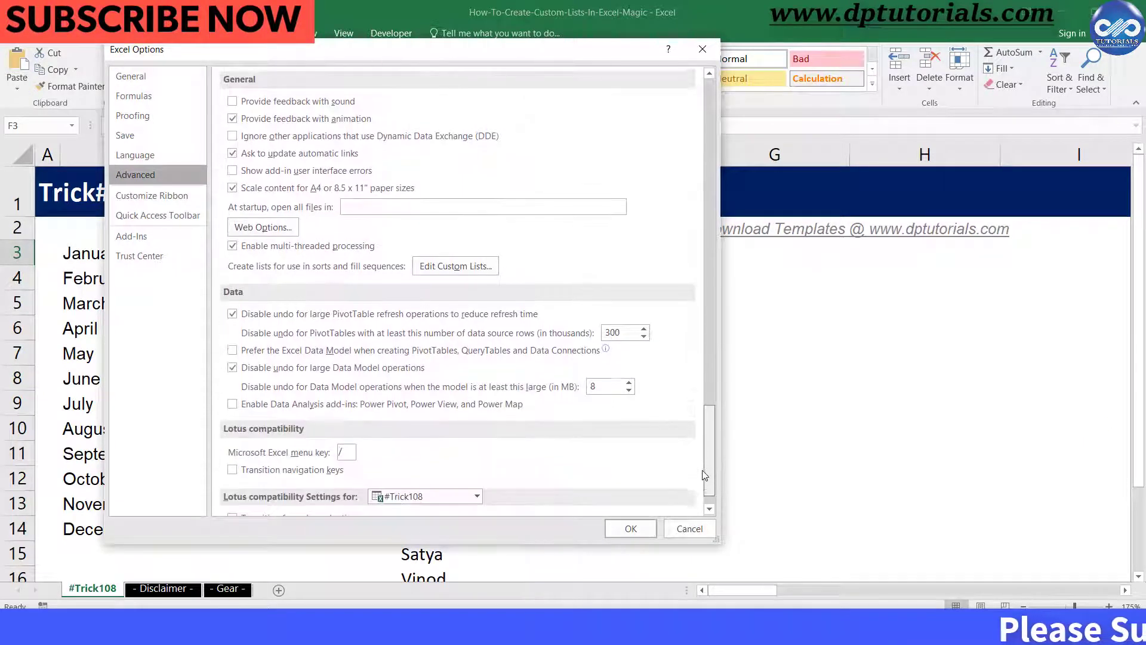
{"action": "left_click", "coordinate": [486, 287]}
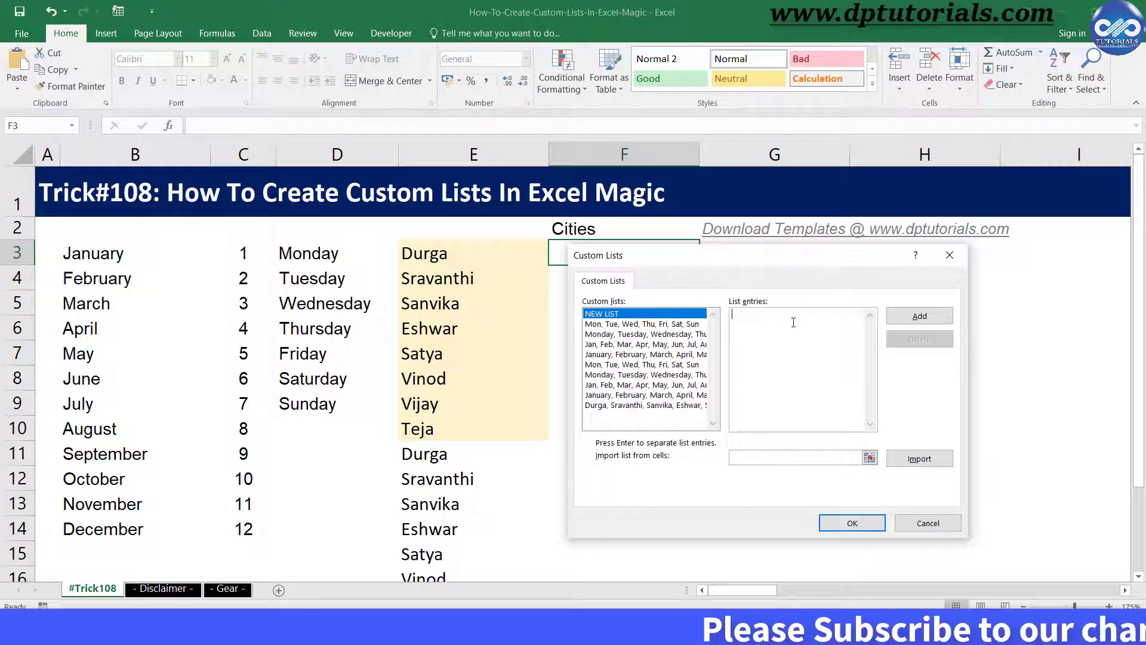
Enter Delhi, Mumbai, Kolkata and Chennai as the first city list entries
{"action": "type", "text": "Delhi"}
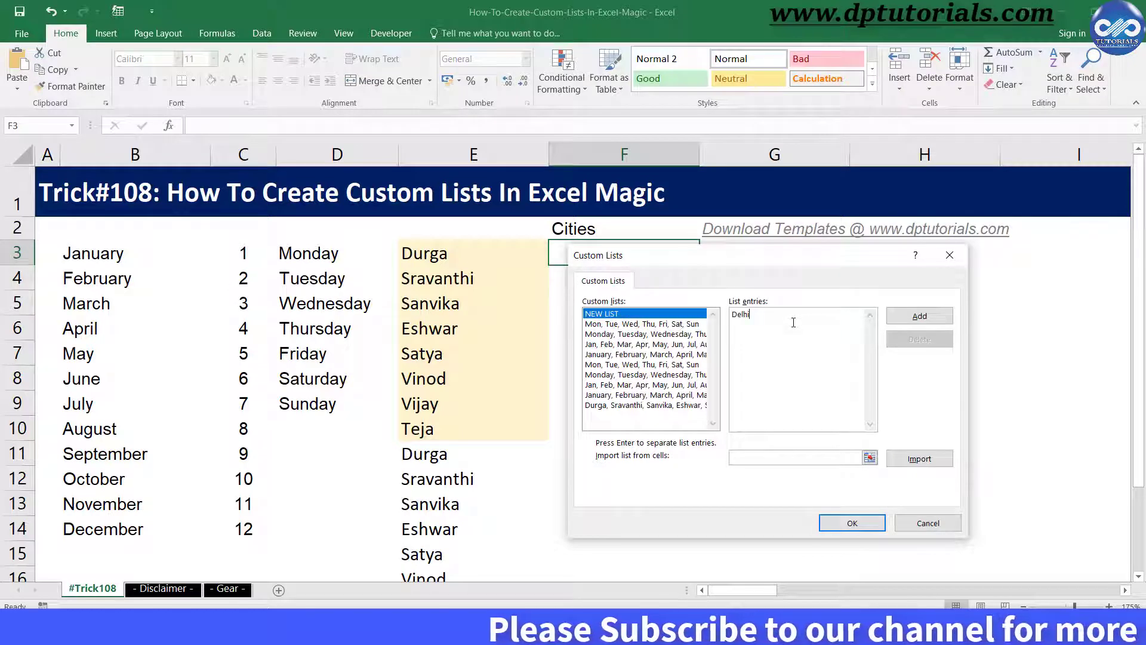
{"action": "key", "text": "Return"}
{"action": "type", "text": "Mumbai"}
{"action": "key", "text": "Return"}
{"action": "type", "text": "Kolkata"}
{"action": "key", "text": "Return"}
{"action": "type", "text": "Chennai"}
{"action": "key", "text": "Return"}
Add Bangalore, Hyderabad, Ahmedabad and the remaining cities to Nagpur, then save and close Options
{"action": "type", "text": "Bangalore"}
{"action": "key", "text": "Return"}
{"action": "type", "text": "Hyderabad"}
{"action": "key", "text": "Return"}
{"action": "type", "text": "Ahmedabad"}
{"action": "key", "text": "Return"}
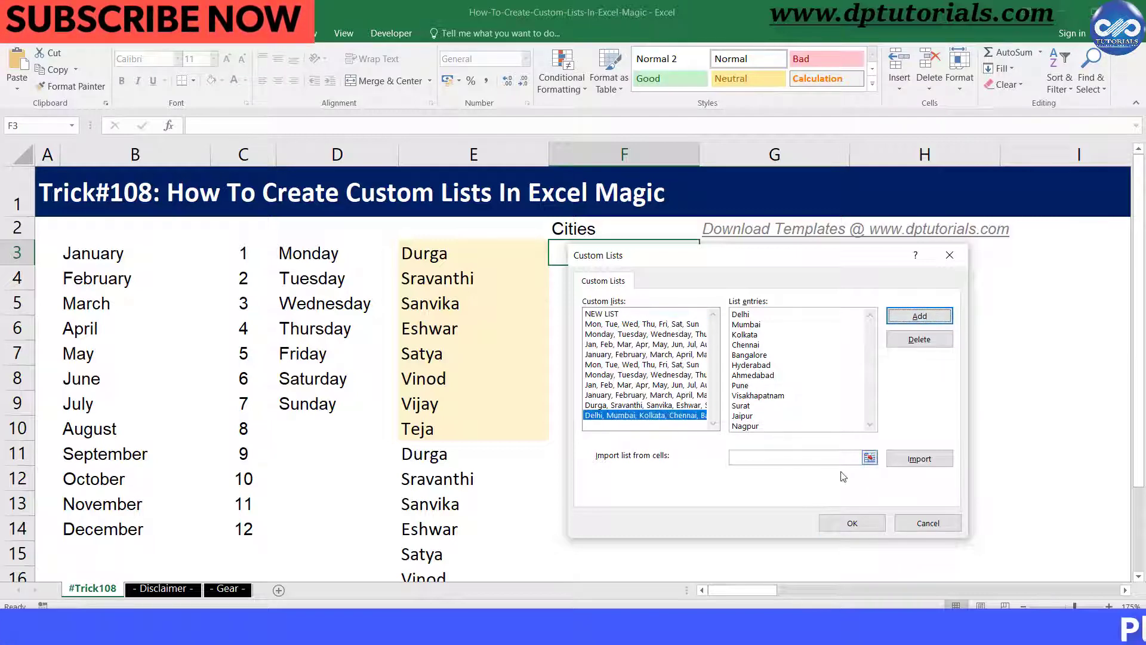
{"action": "left_click", "coordinate": [853, 523]}
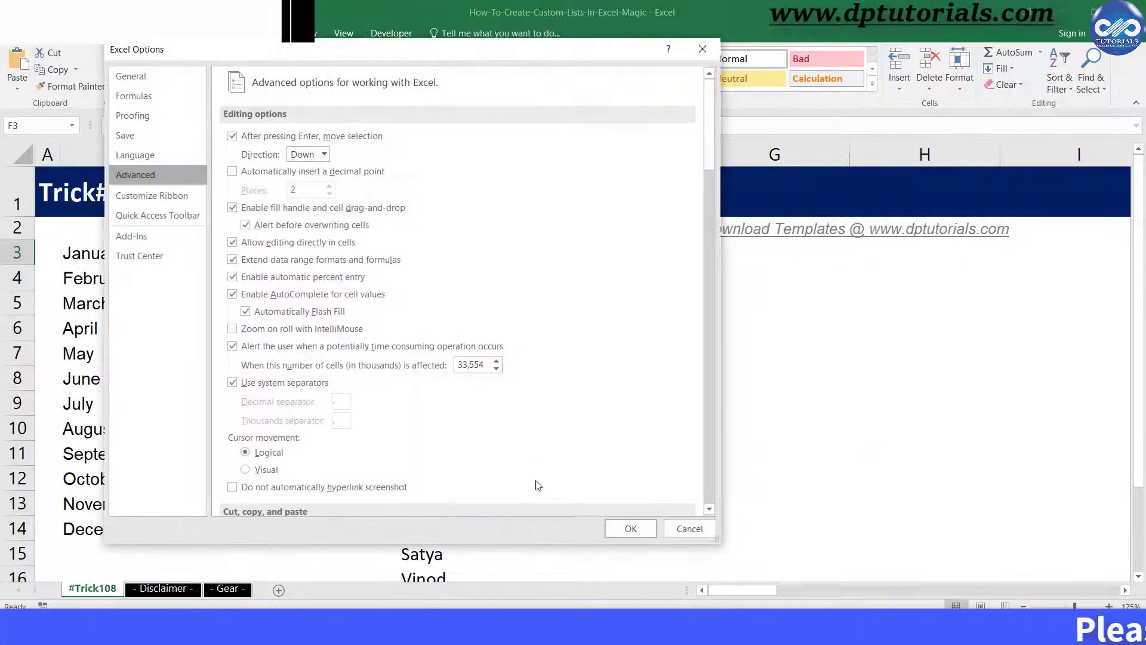
{"action": "left_click", "coordinate": [624, 528]}
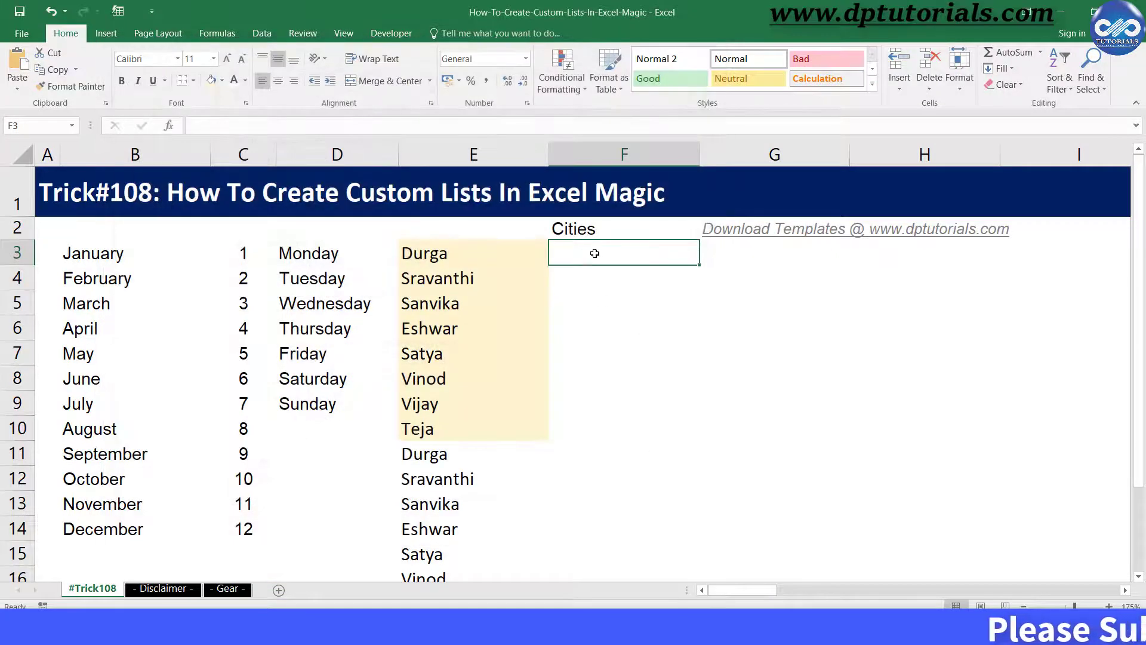
Enter Delhi in F3 with a light green fill and autofill the cities down to F14
{"action": "left_click", "coordinate": [212, 80]}
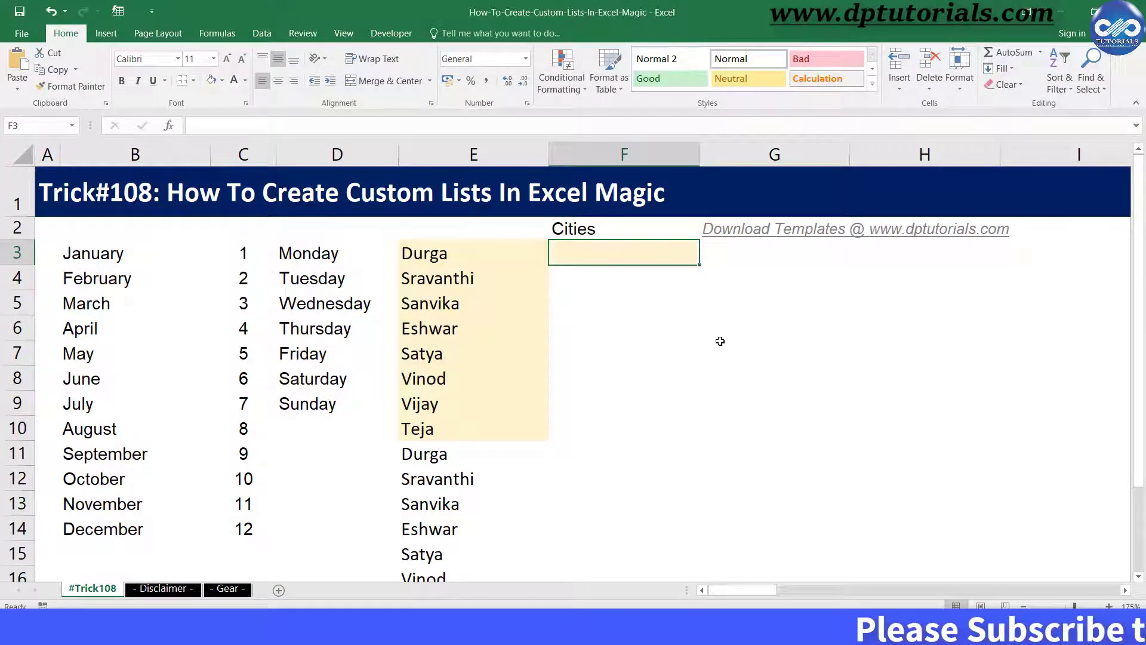
{"action": "type", "text": "Delhi"}
{"action": "left_click", "coordinate": [687, 251]}
{"action": "left_click_drag", "start_coordinate": [699, 265], "coordinate": [679, 548]}
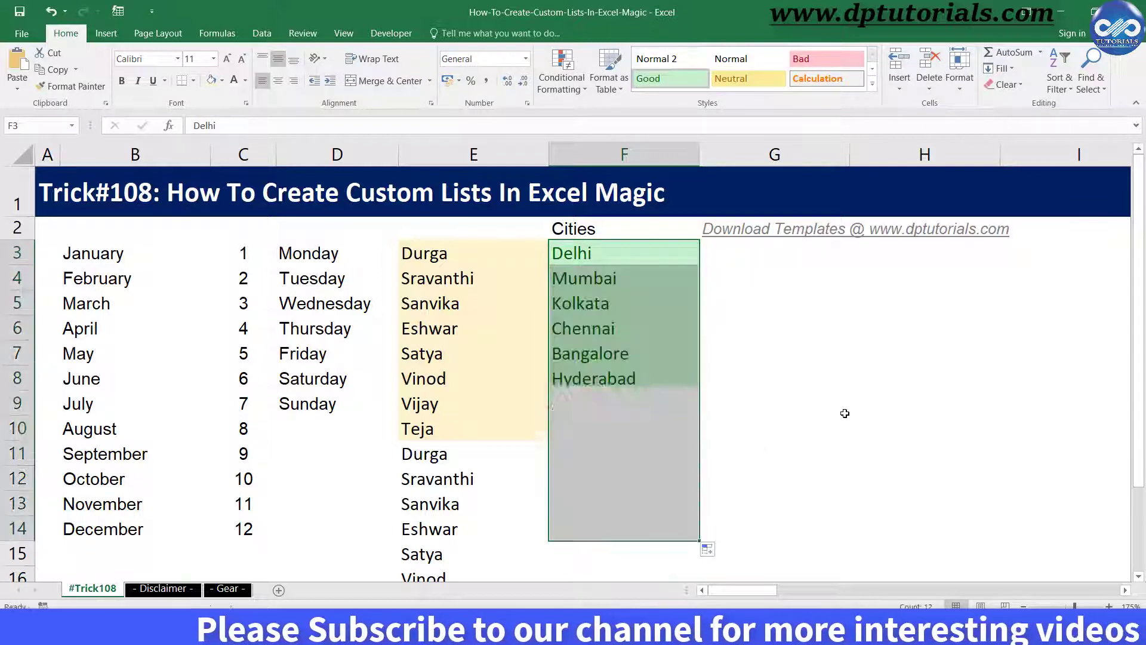
{"action": "left_click", "coordinate": [810, 391]}
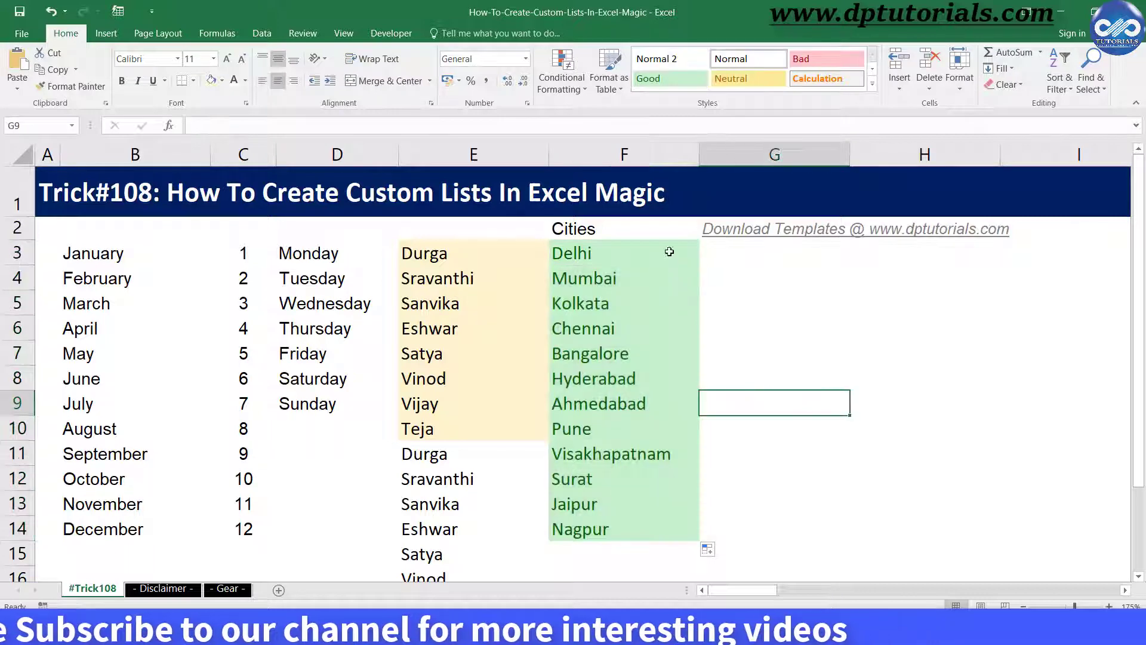
Enter Durga in G3 and autofill the names down to G10
{"action": "left_click", "coordinate": [747, 253]}
{"action": "type", "text": "Durga"}
{"action": "key", "text": "Return"}
{"action": "left_click", "coordinate": [847, 263]}
{"action": "left_click_drag", "start_coordinate": [848, 447], "coordinate": [848, 446]}
Enter Delhi in H3 and autofill the cities down to H14
{"action": "left_click", "coordinate": [911, 253]}
{"action": "type", "text": "Delhi"}
{"action": "key", "text": "Return"}
{"action": "left_click", "coordinate": [993, 259]}
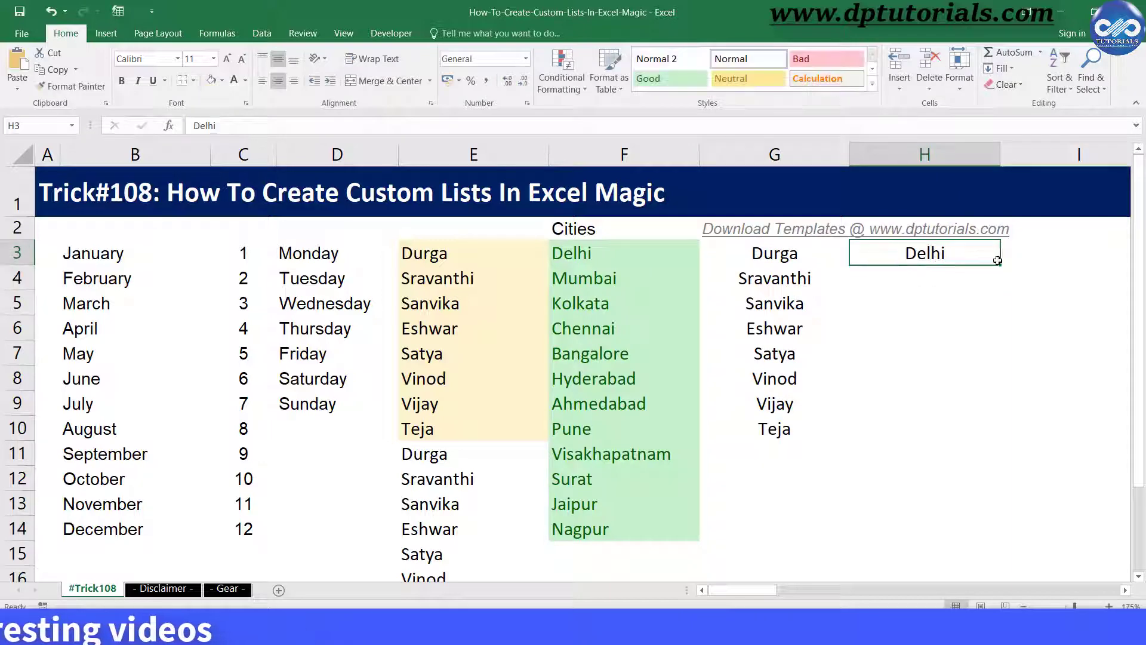
{"action": "left_click_drag", "start_coordinate": [983, 547], "coordinate": [984, 547]}
{"action": "left_click", "coordinate": [774, 453]}
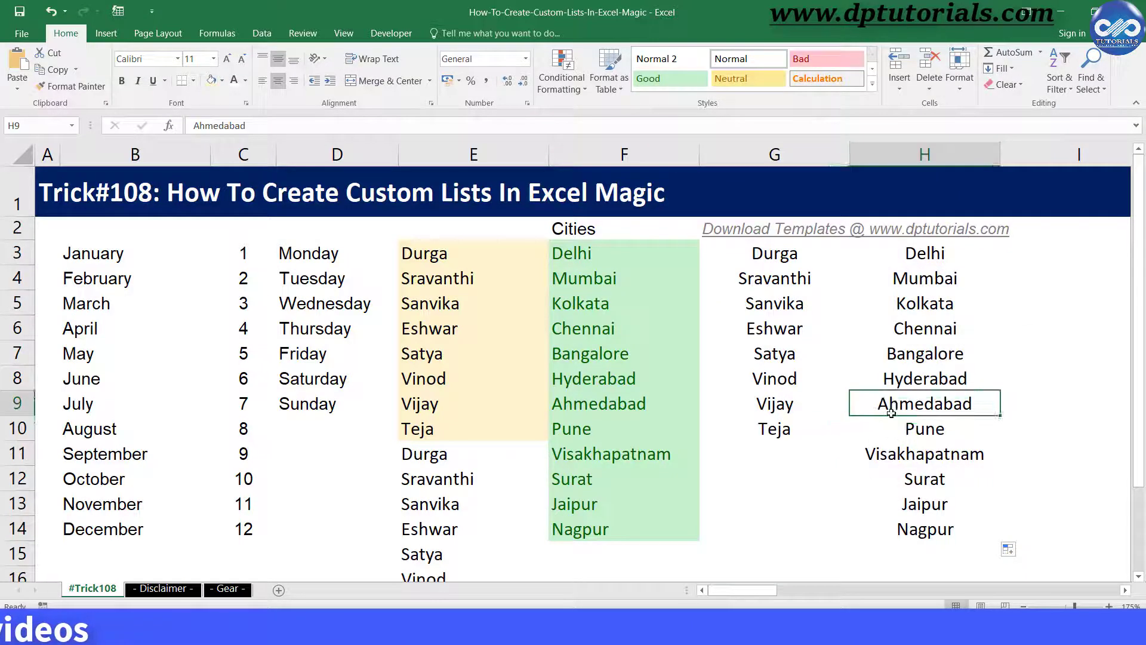